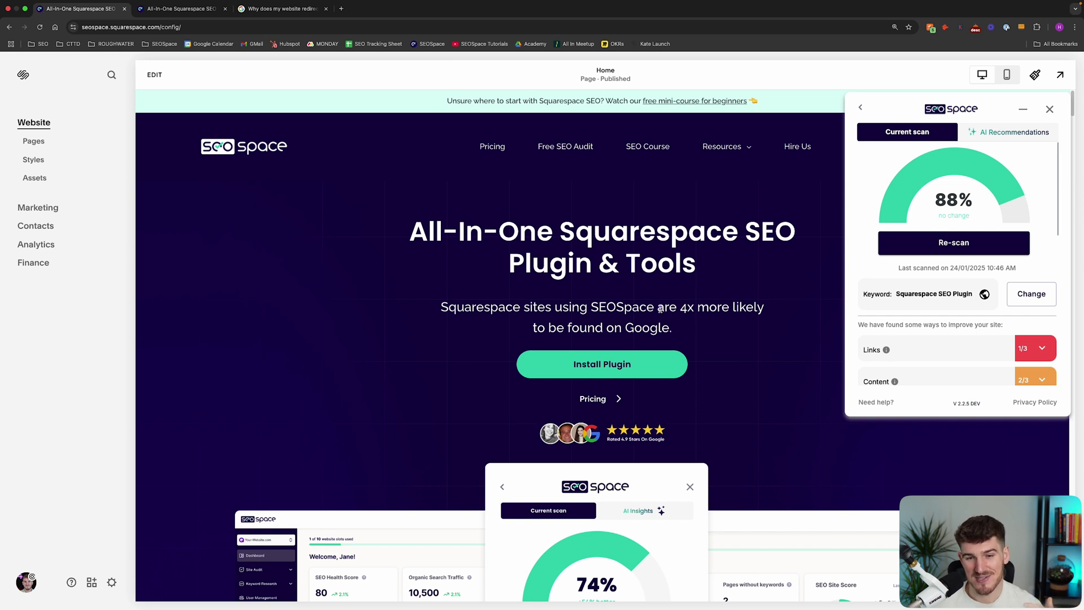
- Expand SEOSpace's Links findings to see the flagged word and the first broken link's full address
{"action": "scroll", "coordinate": [564, 314], "scroll_direction": "down", "scroll_amount": 5}
{"action": "scroll", "coordinate": [576, 339], "scroll_direction": "down", "scroll_amount": 5}
{"action": "scroll", "coordinate": [597, 368], "scroll_direction": "down", "scroll_amount": 5}
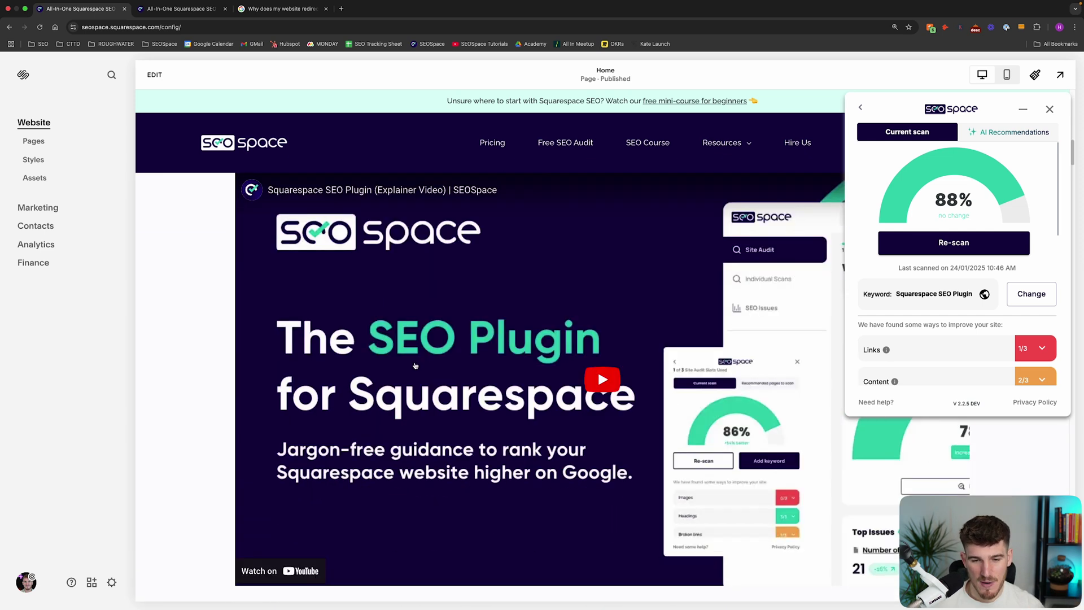
{"action": "scroll", "coordinate": [539, 381], "scroll_direction": "down", "scroll_amount": 5}
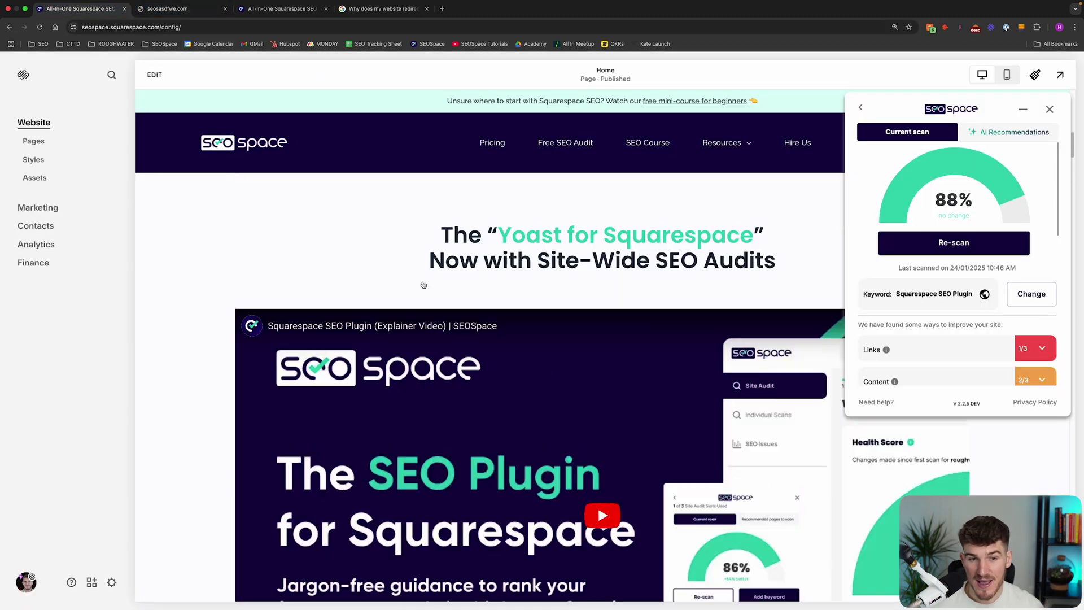
{"action": "scroll", "coordinate": [423, 285], "scroll_direction": "up", "scroll_amount": 5}
{"action": "scroll", "coordinate": [423, 283], "scroll_direction": "up", "scroll_amount": 5}
{"action": "scroll", "coordinate": [423, 283], "scroll_direction": "up", "scroll_amount": 5}
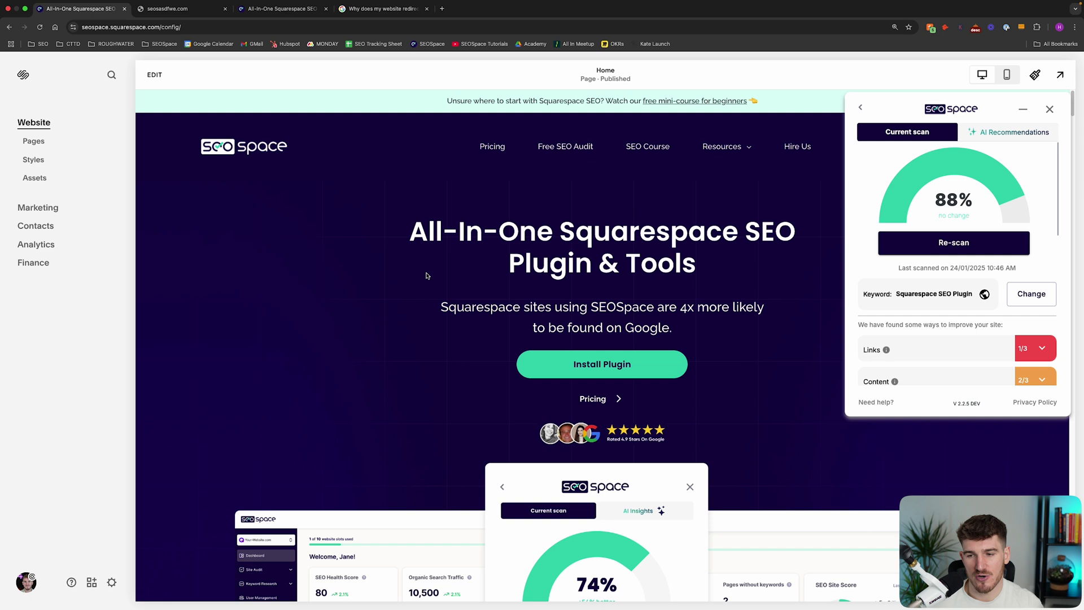
{"action": "scroll", "coordinate": [953, 316], "scroll_direction": "down", "scroll_amount": 1}
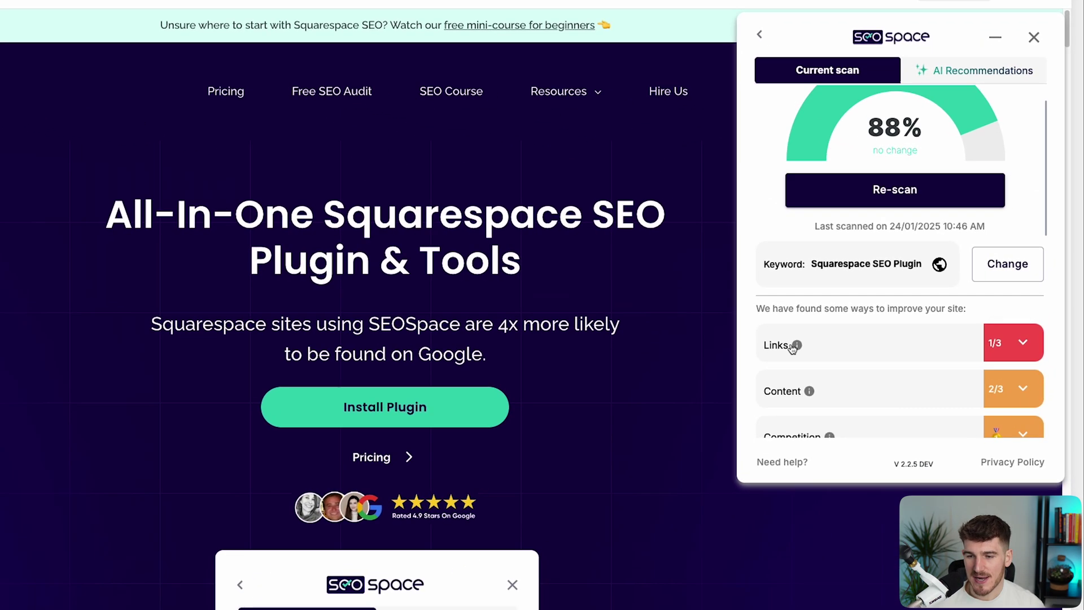
{"action": "scroll", "coordinate": [889, 348], "scroll_direction": "down", "scroll_amount": 2}
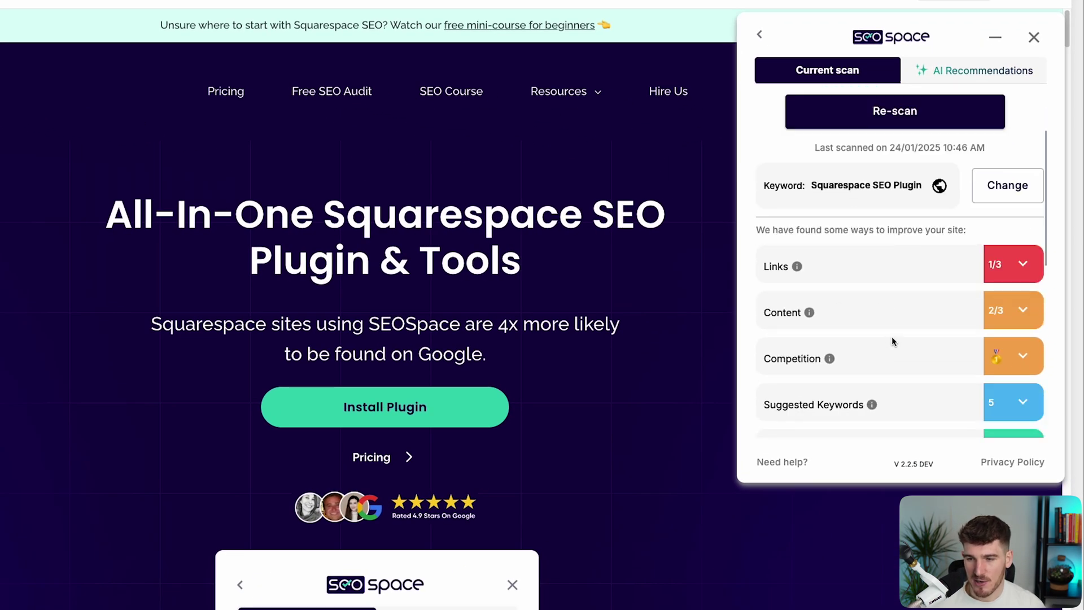
{"action": "left_click", "coordinate": [1011, 268]}
{"action": "left_click_drag", "start_coordinate": [784, 258], "coordinate": [921, 262]}
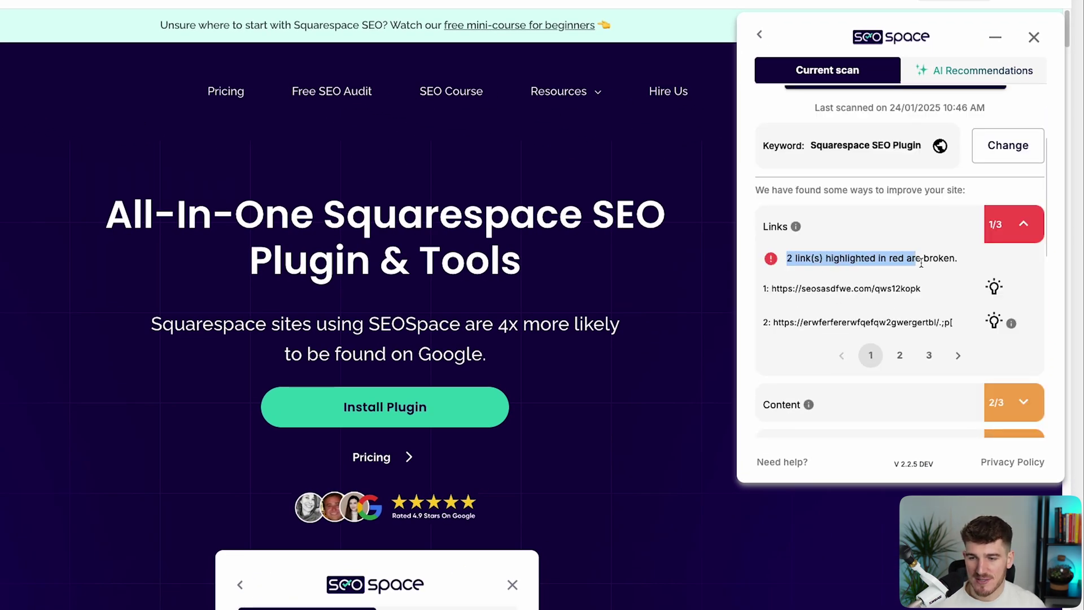
{"action": "double_click", "coordinate": [859, 261]}
{"action": "left_click", "coordinate": [850, 289]}
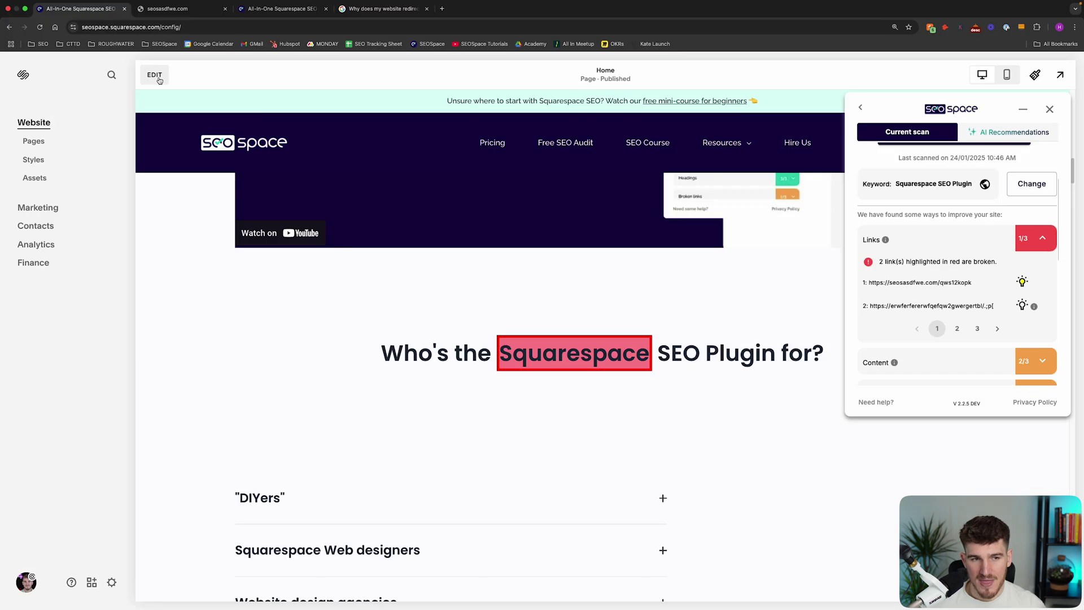
{"action": "scroll", "coordinate": [515, 438], "scroll_direction": "up", "scroll_amount": 5}
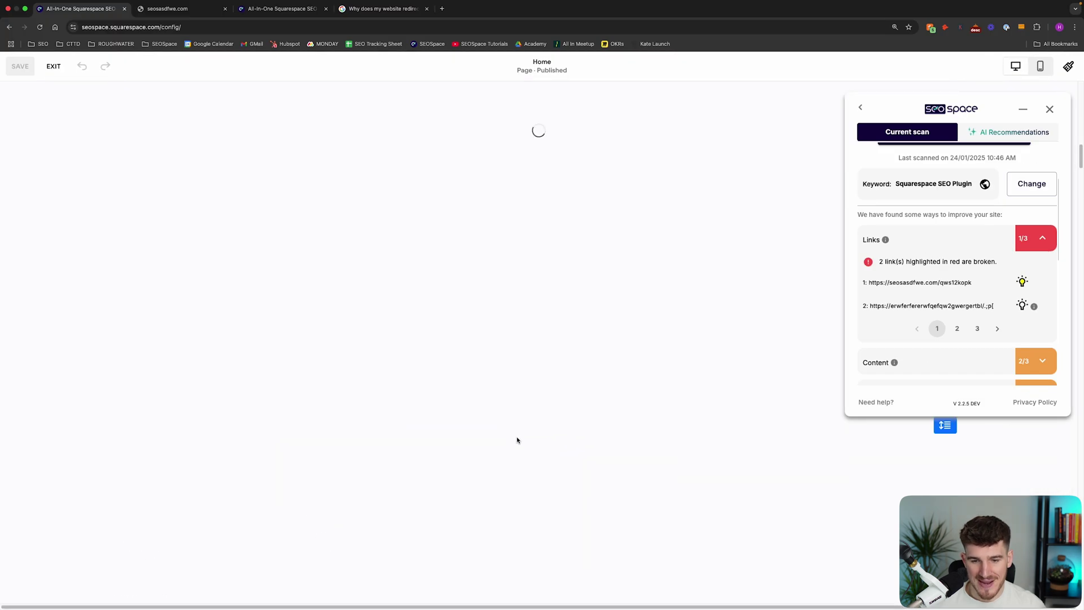
- Clear the URL from 'Squarespace' in the 'Who's the Squarespace SEO Plugin for?' heading and save
{"action": "left_click", "coordinate": [517, 442]}
{"action": "double_click", "coordinate": [445, 440]}
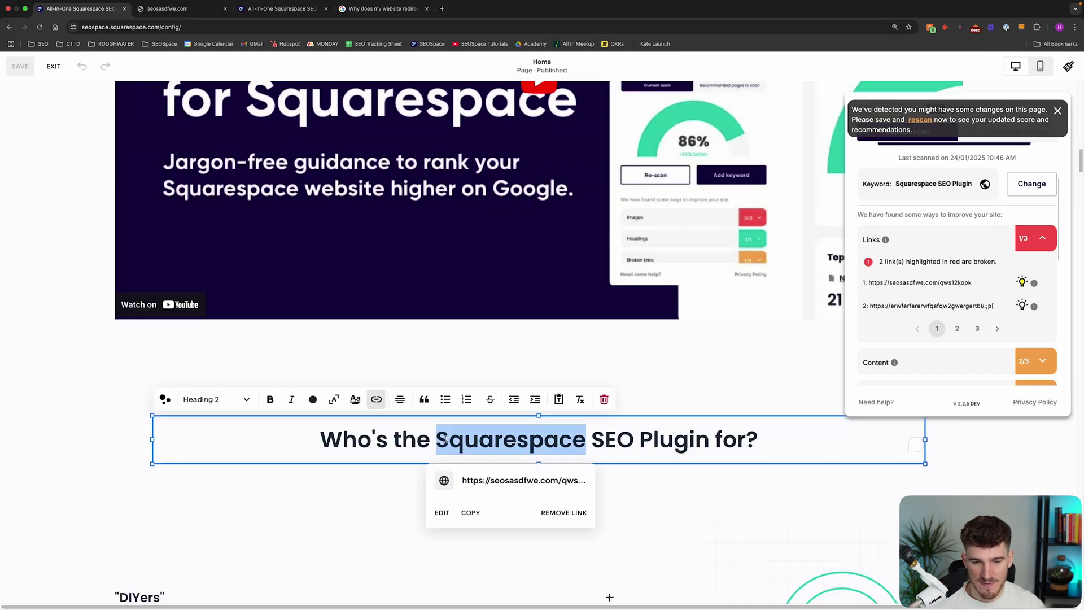
{"action": "left_click", "coordinate": [374, 399]}
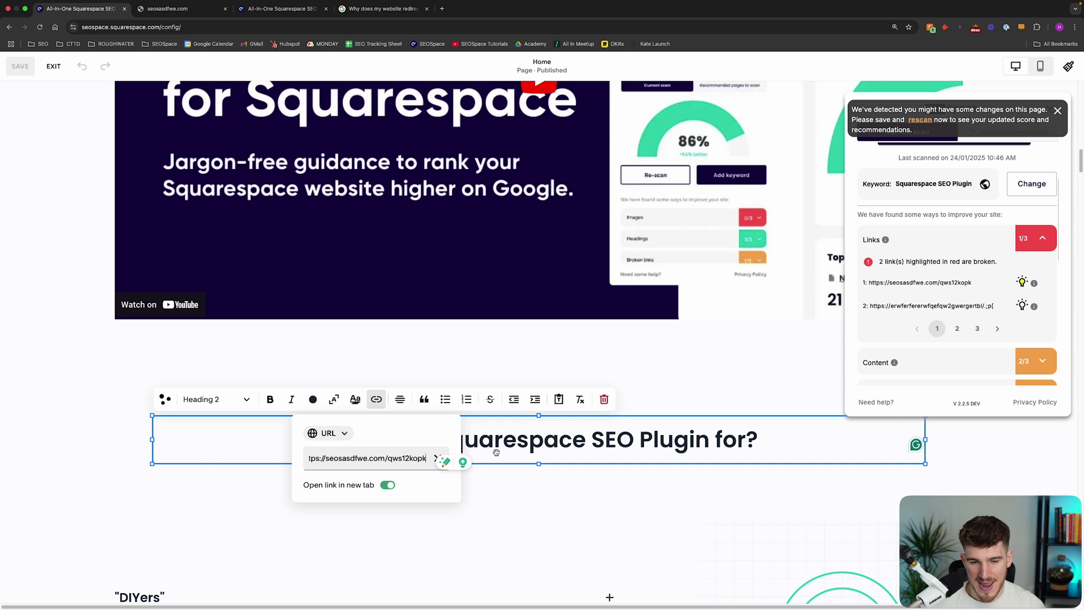
{"action": "key", "text": "ctrl+a"}
{"action": "key", "text": "BackSpace"}
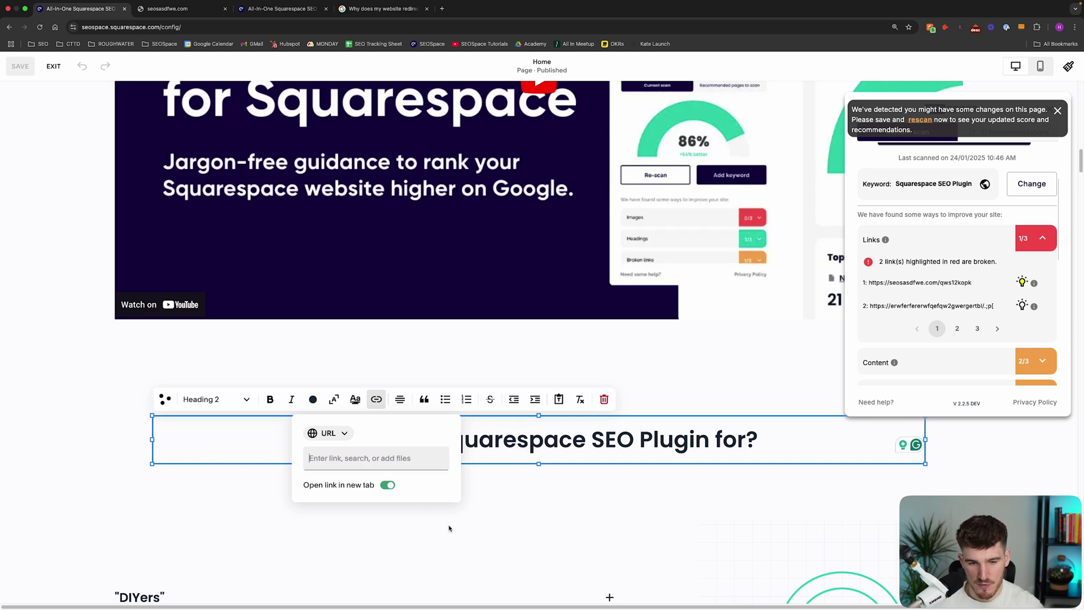
{"action": "left_click", "coordinate": [562, 530]}
{"action": "left_click", "coordinate": [20, 66]}
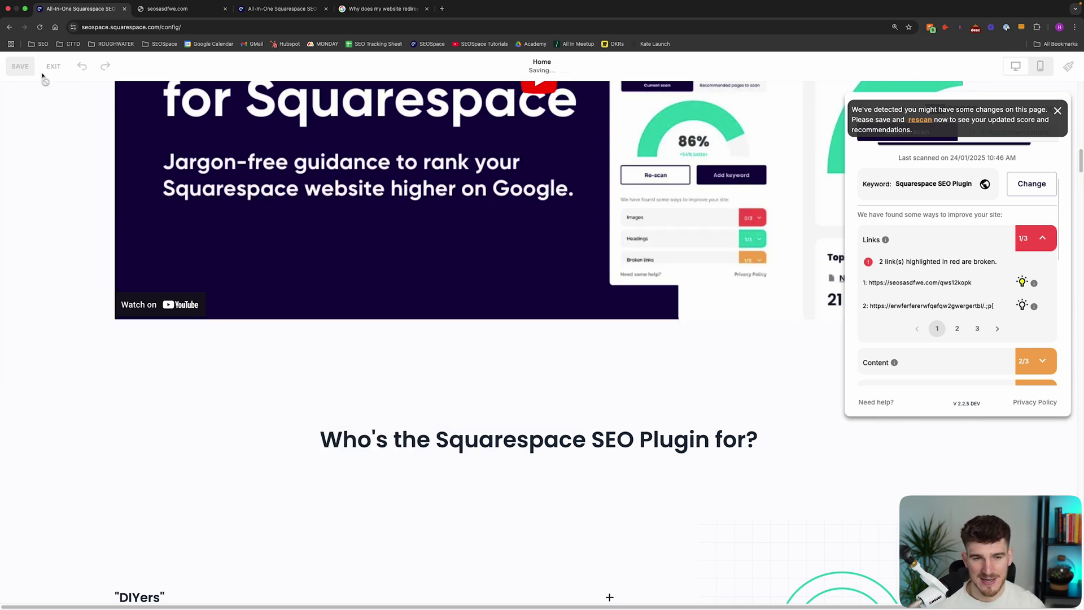
{"action": "left_click", "coordinate": [52, 67]}
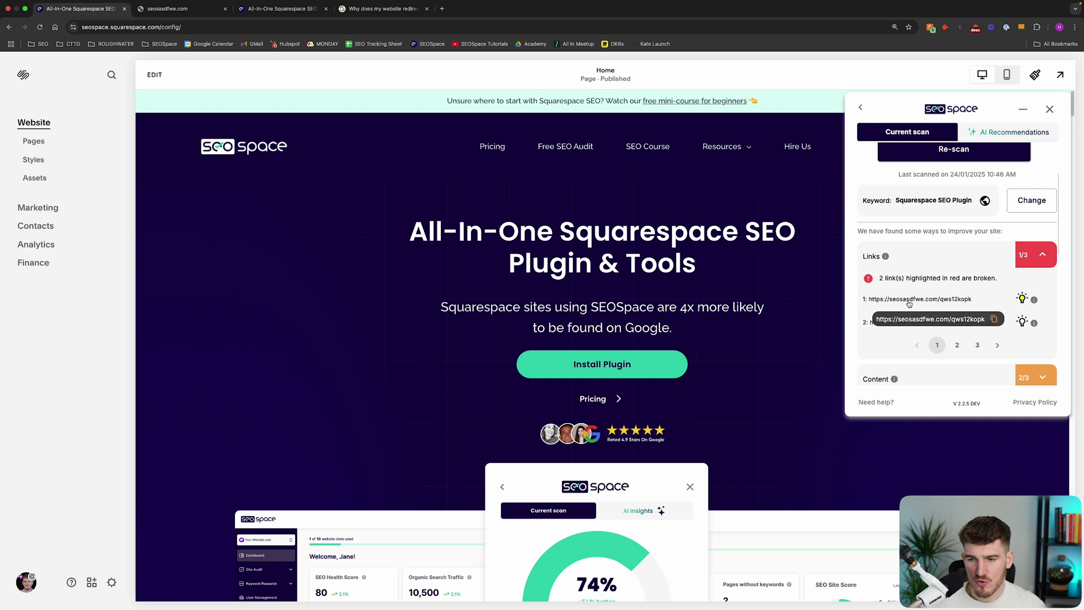
{"action": "scroll", "coordinate": [920, 303], "scroll_direction": "up", "scroll_amount": 3}
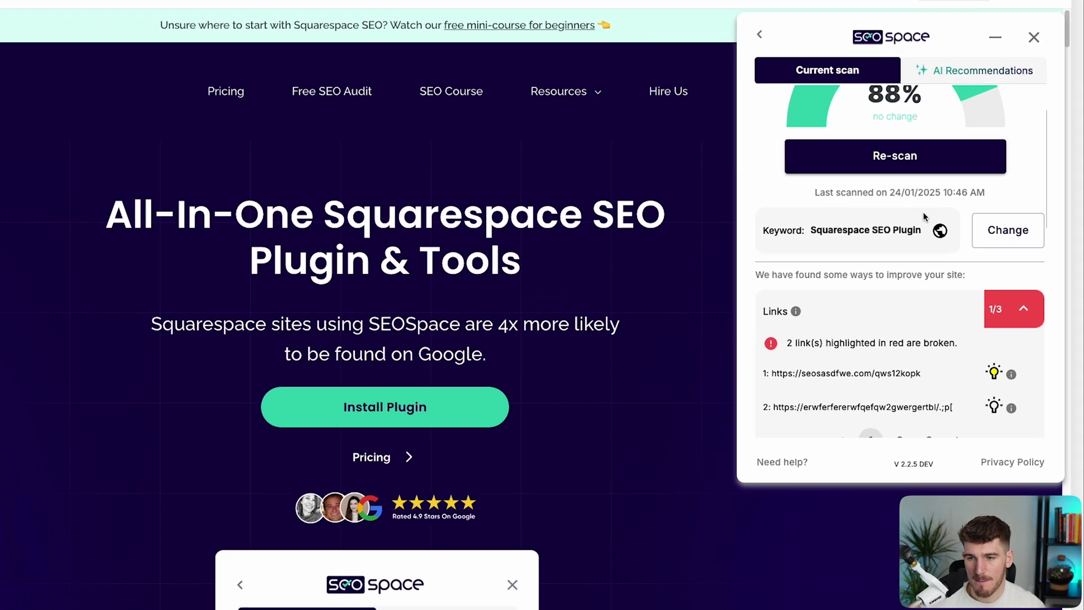
{"action": "scroll", "coordinate": [923, 216], "scroll_direction": "down", "scroll_amount": 1}
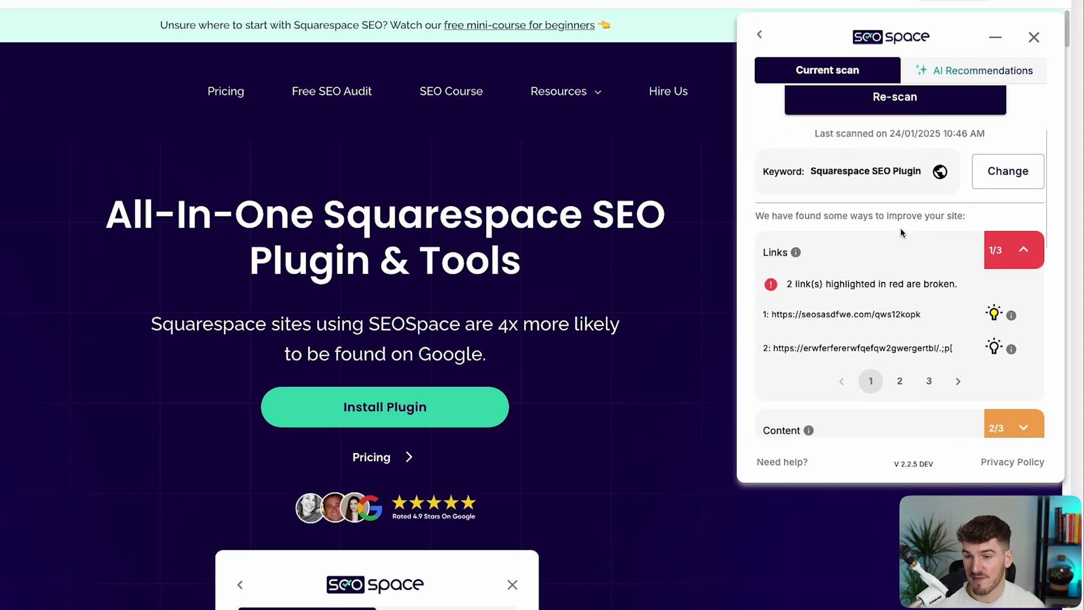
{"action": "scroll", "coordinate": [899, 232], "scroll_direction": "down", "scroll_amount": 1}
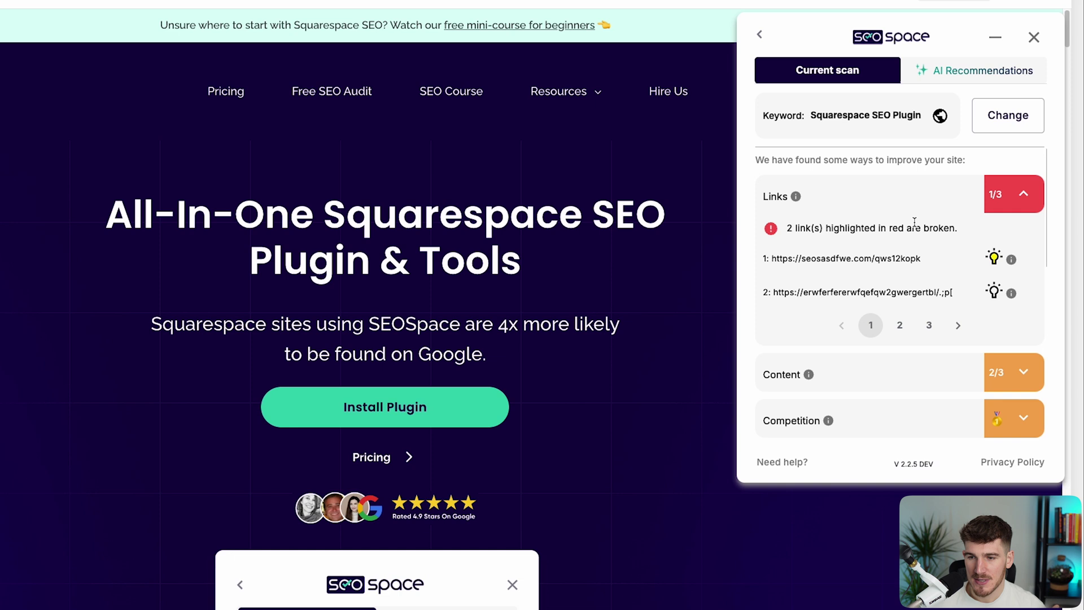
{"action": "scroll", "coordinate": [926, 223], "scroll_direction": "down", "scroll_amount": 1}
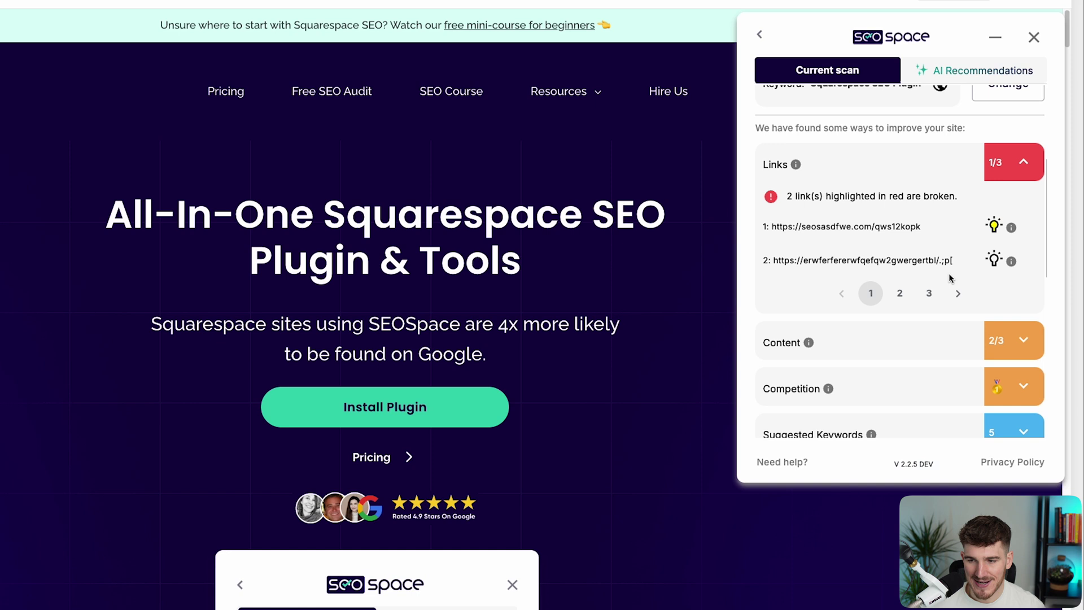
{"action": "mouse_move", "coordinate": [1011, 292]}
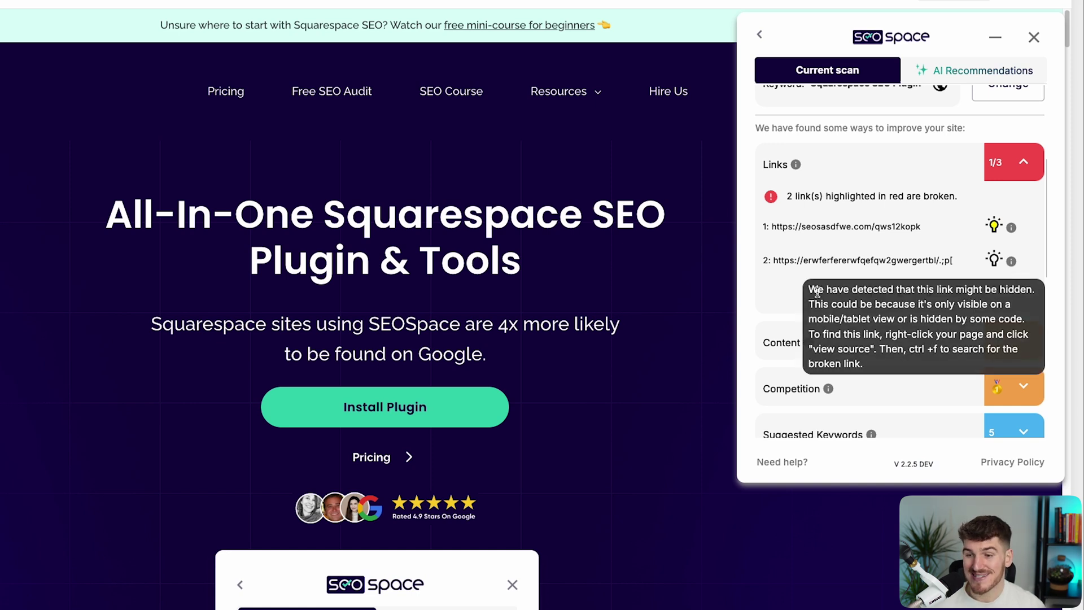
{"action": "mouse_move", "coordinate": [816, 292]}
{"action": "left_mouse_down"}
{"action": "mouse_move", "coordinate": [1004, 299]}
{"action": "mouse_move", "coordinate": [824, 319]}
{"action": "mouse_move", "coordinate": [1025, 320]}
{"action": "left_mouse_up"}
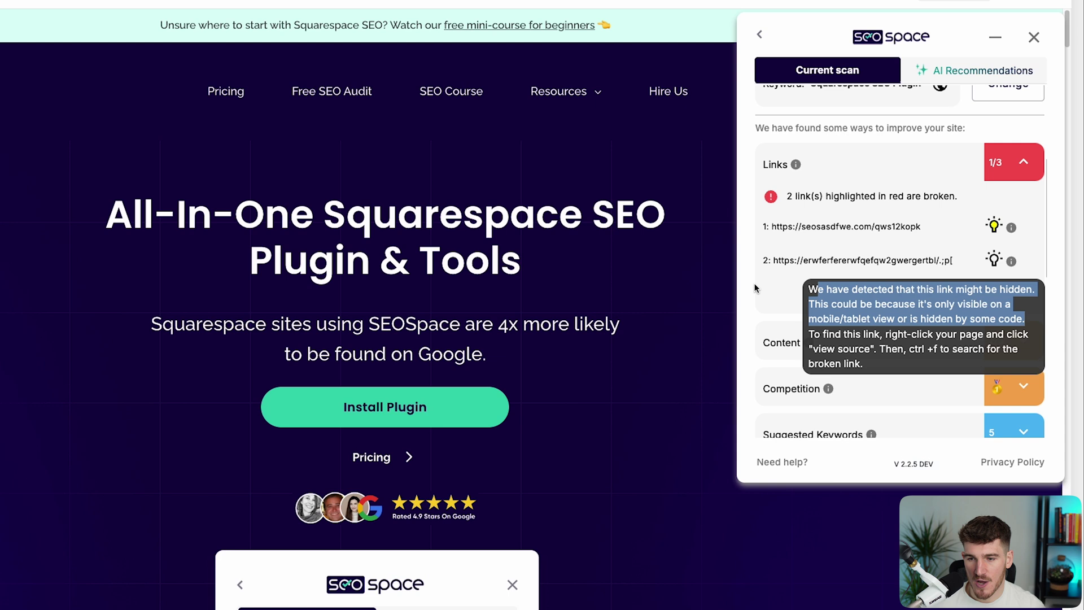
{"action": "left_click", "coordinate": [773, 288]}
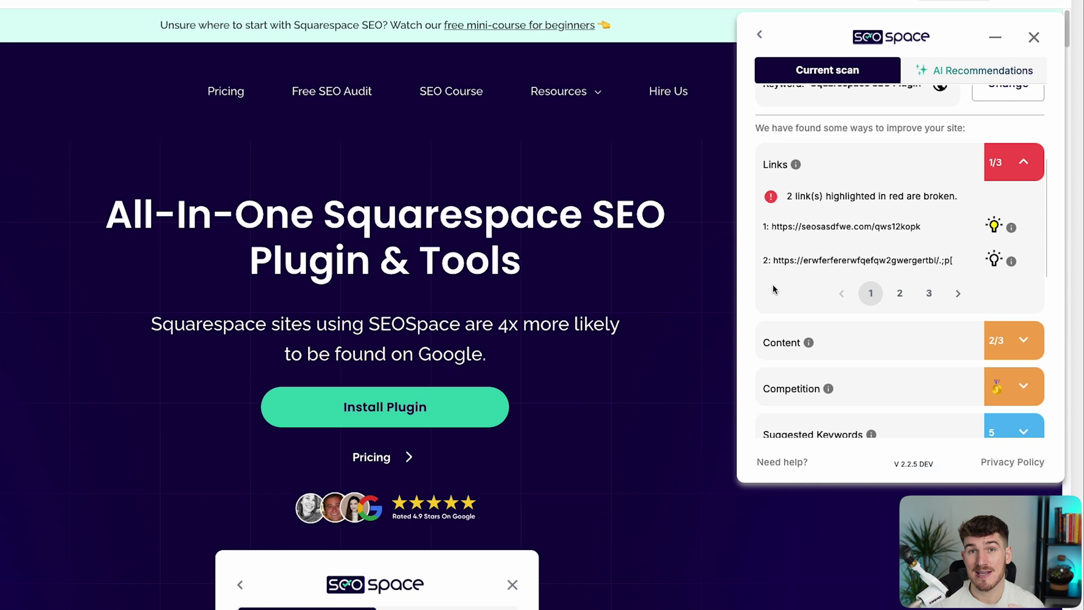
- Expand the Website design agencies answer and highlight its description to check for links
{"action": "scroll", "coordinate": [226, 277], "scroll_direction": "down", "scroll_amount": 10}
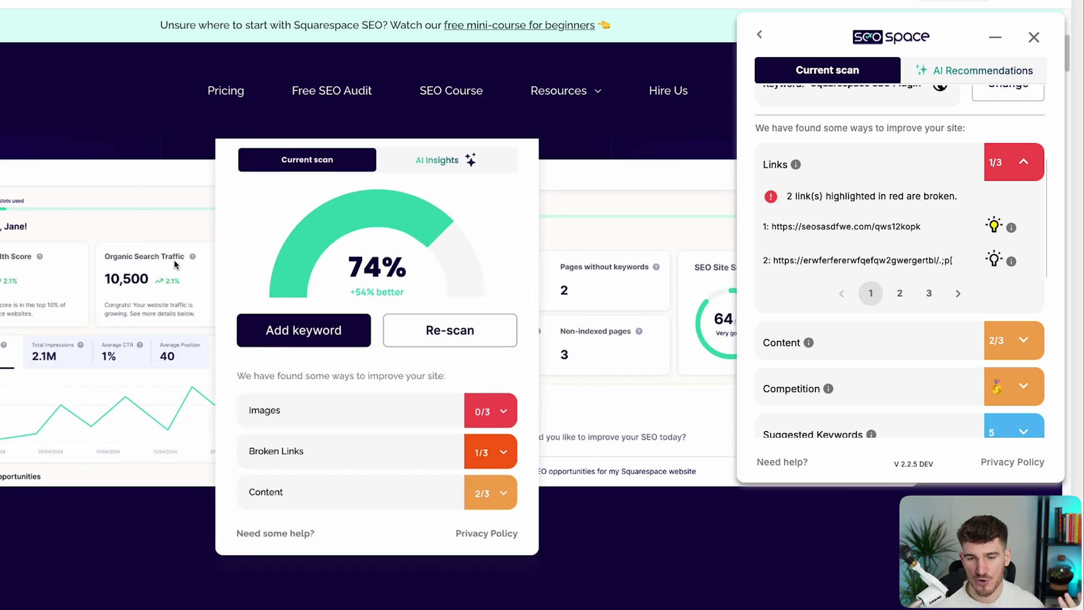
{"action": "scroll", "coordinate": [226, 277], "scroll_direction": "up", "scroll_amount": 5}
{"action": "scroll", "coordinate": [225, 279], "scroll_direction": "up", "scroll_amount": 5}
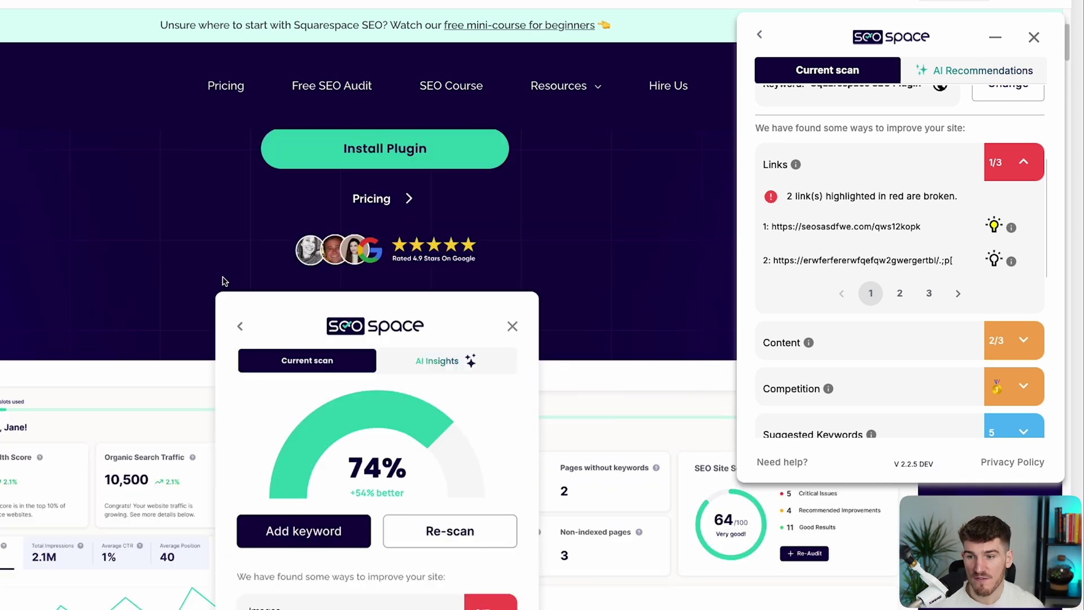
{"action": "mouse_move", "coordinate": [862, 259]}
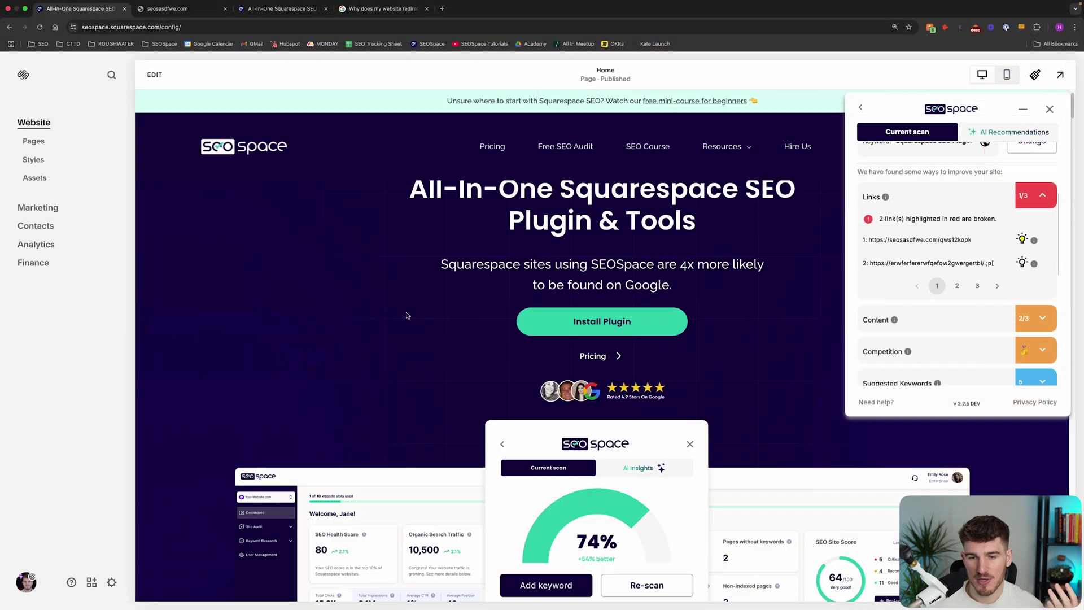
{"action": "scroll", "coordinate": [414, 305], "scroll_direction": "down", "scroll_amount": 5}
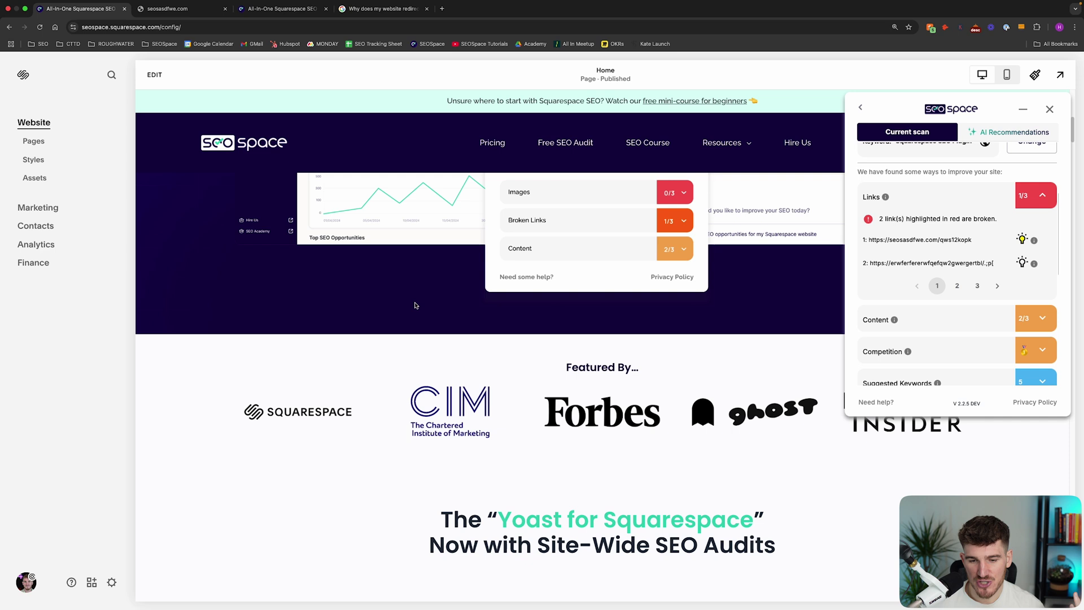
{"action": "scroll", "coordinate": [422, 304], "scroll_direction": "down", "scroll_amount": 5}
{"action": "scroll", "coordinate": [422, 303], "scroll_direction": "down", "scroll_amount": 5}
{"action": "scroll", "coordinate": [425, 316], "scroll_direction": "down", "scroll_amount": 5}
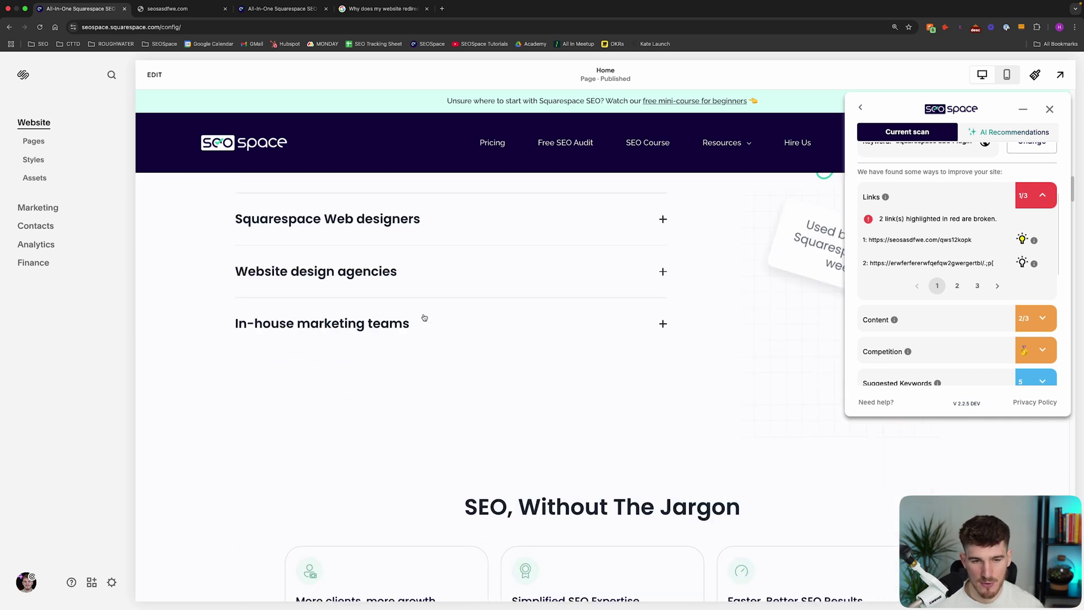
{"action": "left_click", "coordinate": [364, 288]}
{"action": "mouse_move", "coordinate": [241, 318]}
{"action": "left_mouse_down"}
{"action": "mouse_move", "coordinate": [288, 357]}
{"action": "mouse_move", "coordinate": [331, 442]}
{"action": "mouse_move", "coordinate": [239, 315]}
{"action": "left_mouse_up"}
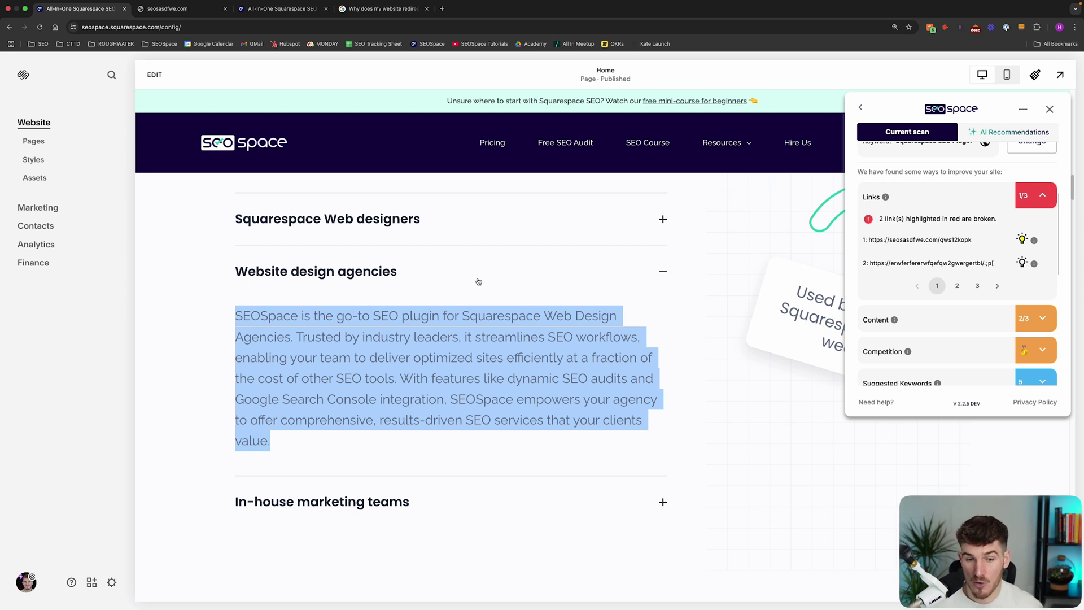
- Collapse the Website design agencies answer and switch the preview to the mobile layout
{"action": "left_click", "coordinate": [222, 319]}
{"action": "left_click_drag", "start_coordinate": [254, 326], "coordinate": [460, 319]}
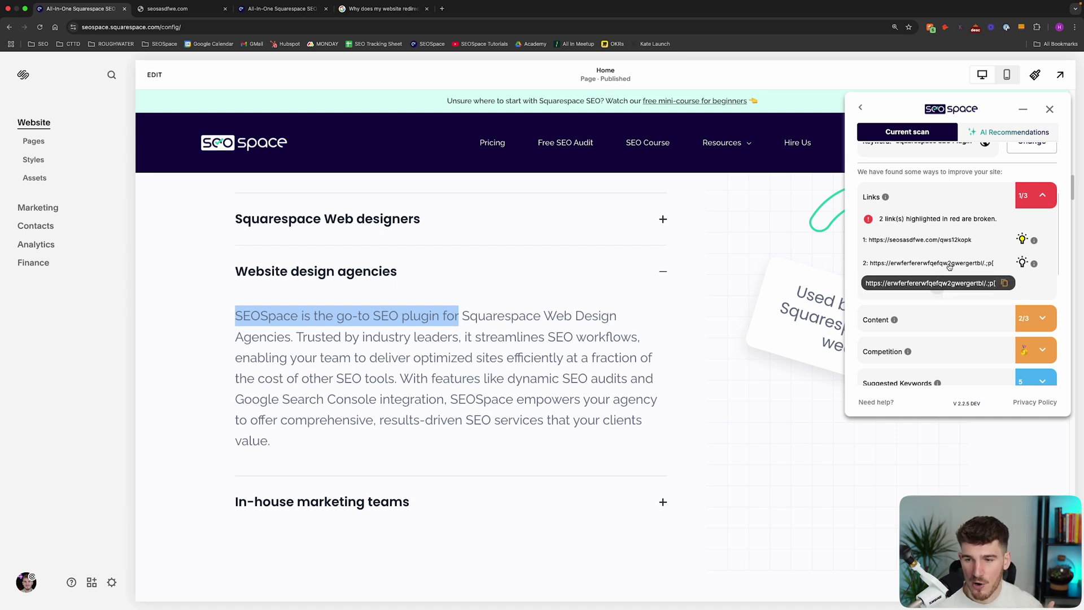
{"action": "left_click", "coordinate": [417, 284]}
{"action": "left_click", "coordinate": [1008, 76]}
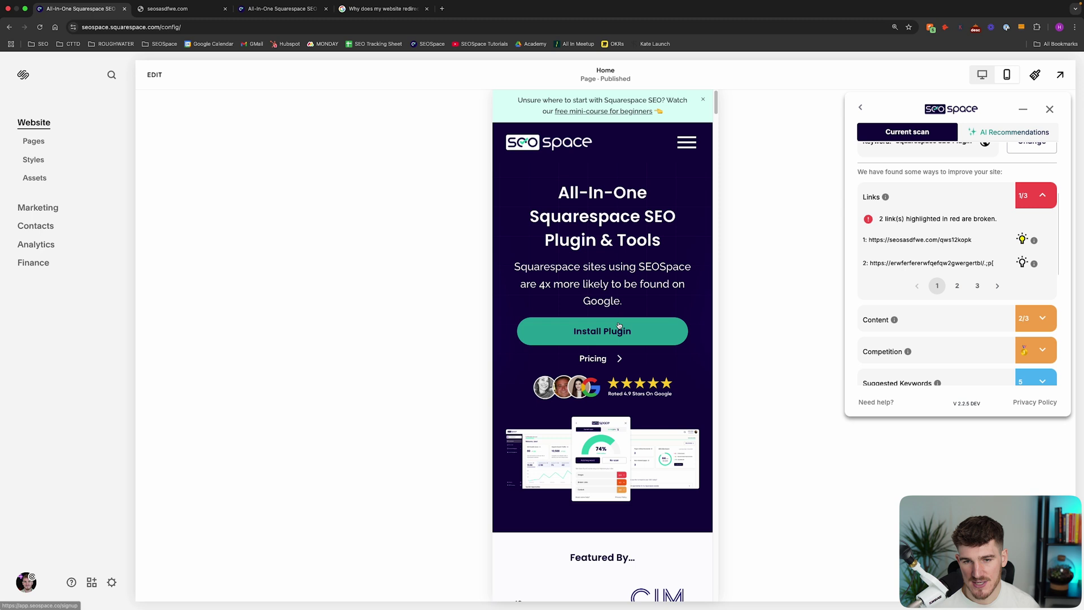
- Return to the desktop preview, copy link 2's URL from SEOSpace, and go to the live seospace.co tab
{"action": "left_click", "coordinate": [988, 76]}
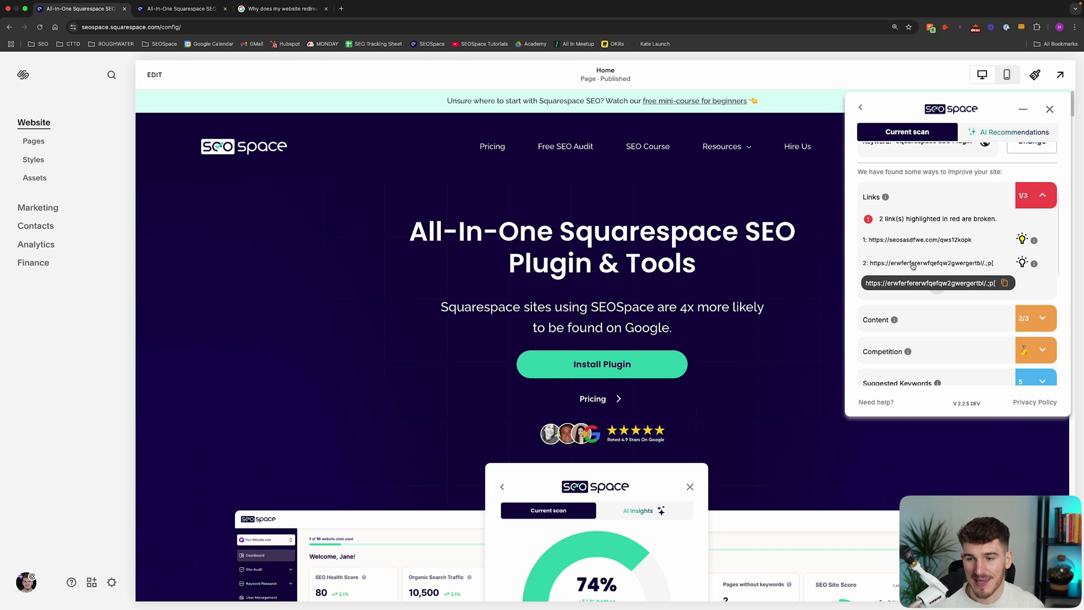
{"action": "mouse_move", "coordinate": [929, 263]}
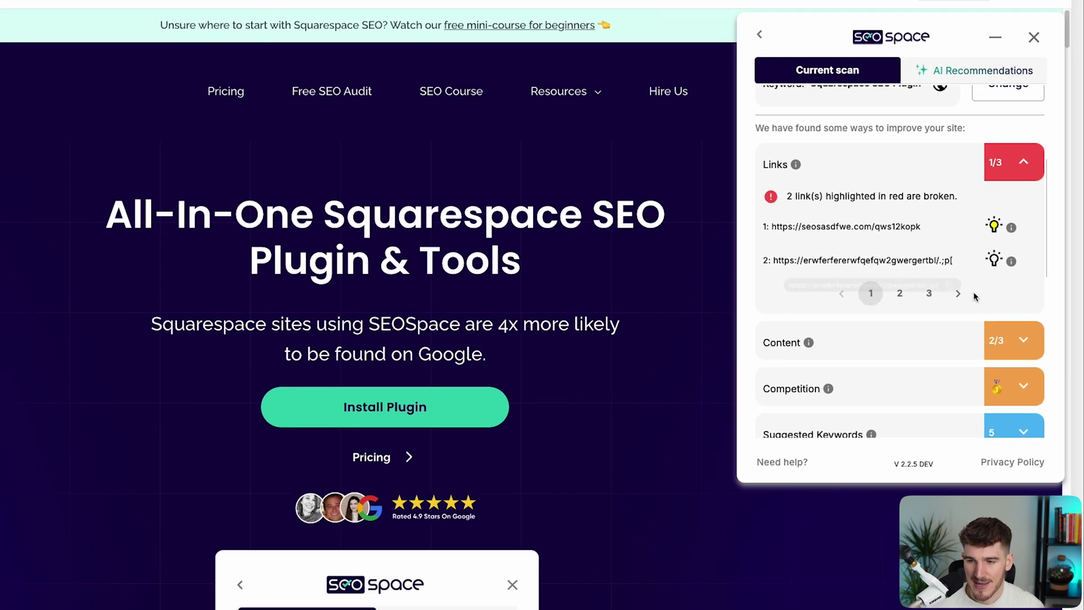
{"action": "left_click", "coordinate": [967, 289]}
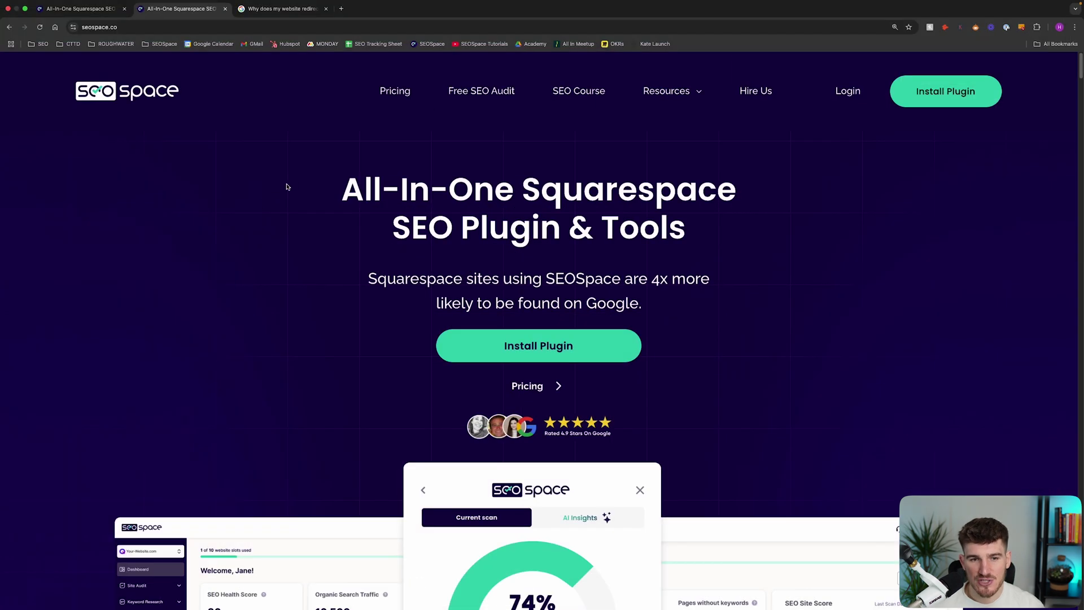
{"action": "mouse_move", "coordinate": [324, 179]}
{"action": "left_mouse_down"}
{"action": "mouse_move", "coordinate": [520, 192]}
{"action": "mouse_move", "coordinate": [742, 310]}
{"action": "left_mouse_up"}
{"action": "left_click", "coordinate": [293, 280]}
{"action": "left_click", "coordinate": [63, 8]}
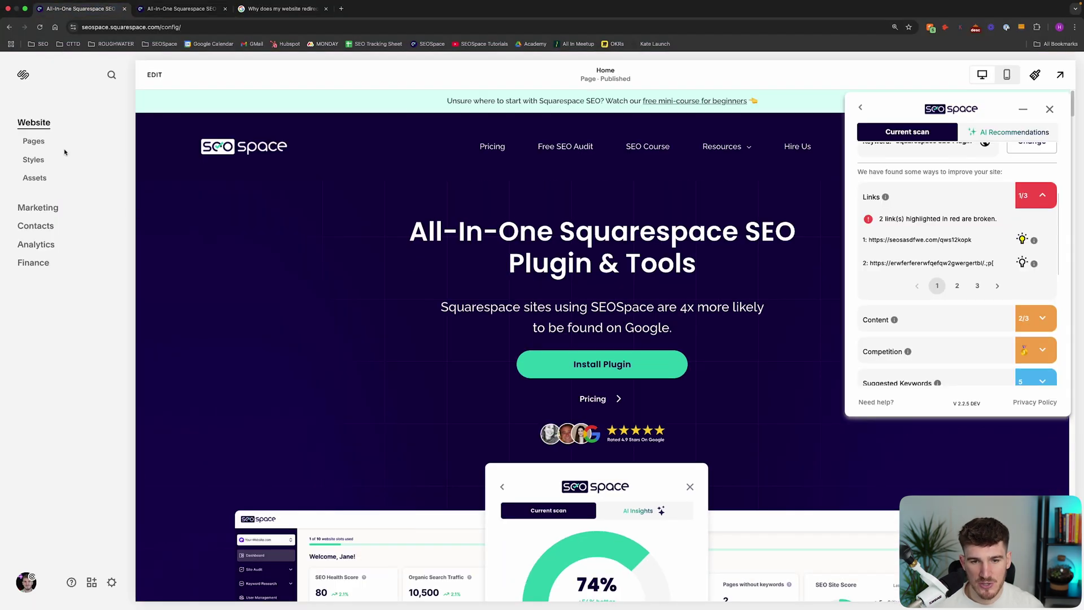
{"action": "left_click_drag", "start_coordinate": [377, 214], "coordinate": [766, 374]}
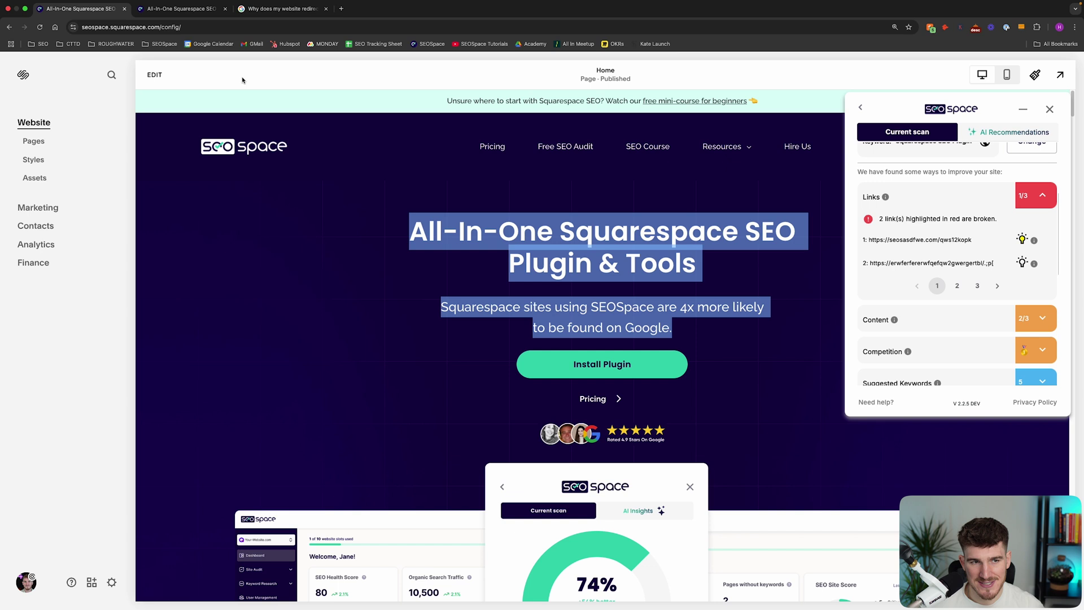
{"action": "left_click", "coordinate": [169, 9]}
- Open SEOSpace on the live page and select both broken link addresses to review them
{"action": "left_click_drag", "start_coordinate": [349, 198], "coordinate": [740, 394]}
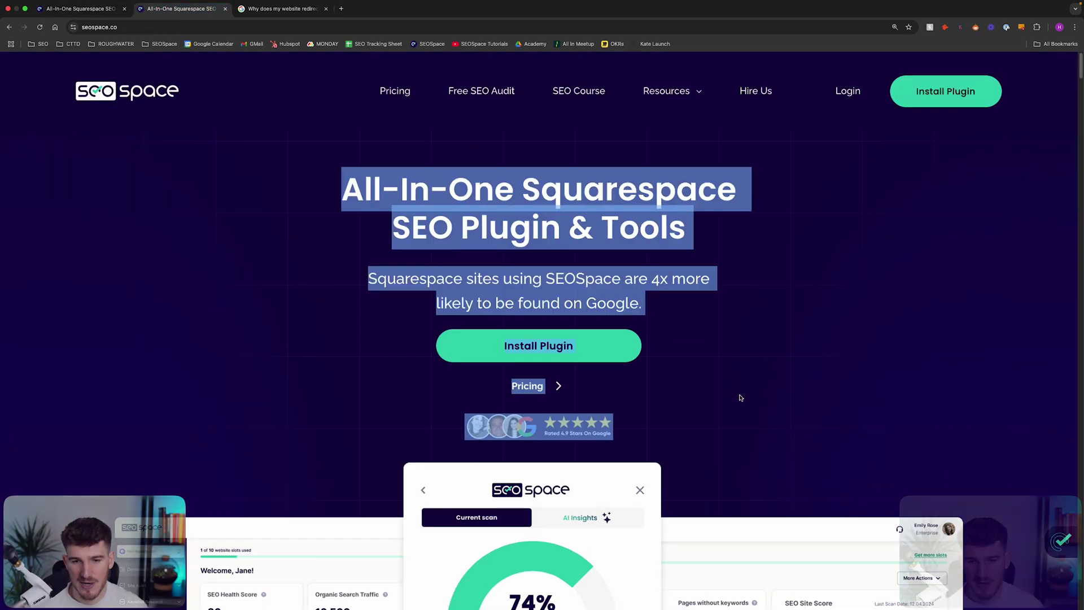
{"action": "left_click", "coordinate": [338, 369]}
{"action": "left_click", "coordinate": [1058, 542]}
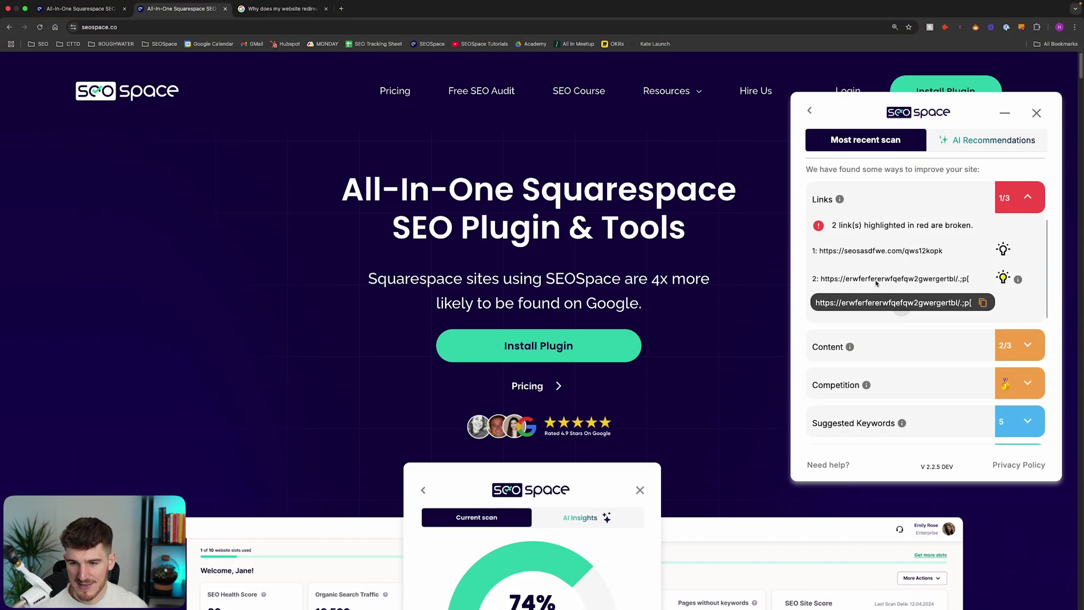
{"action": "triple_click", "coordinate": [876, 283]}
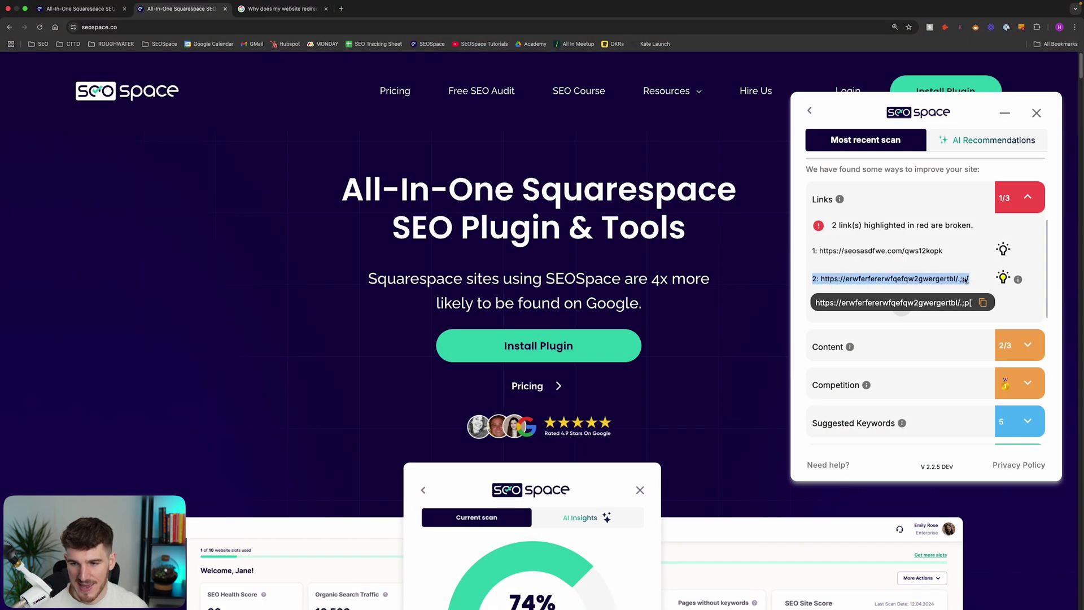
{"action": "triple_click", "coordinate": [945, 281]}
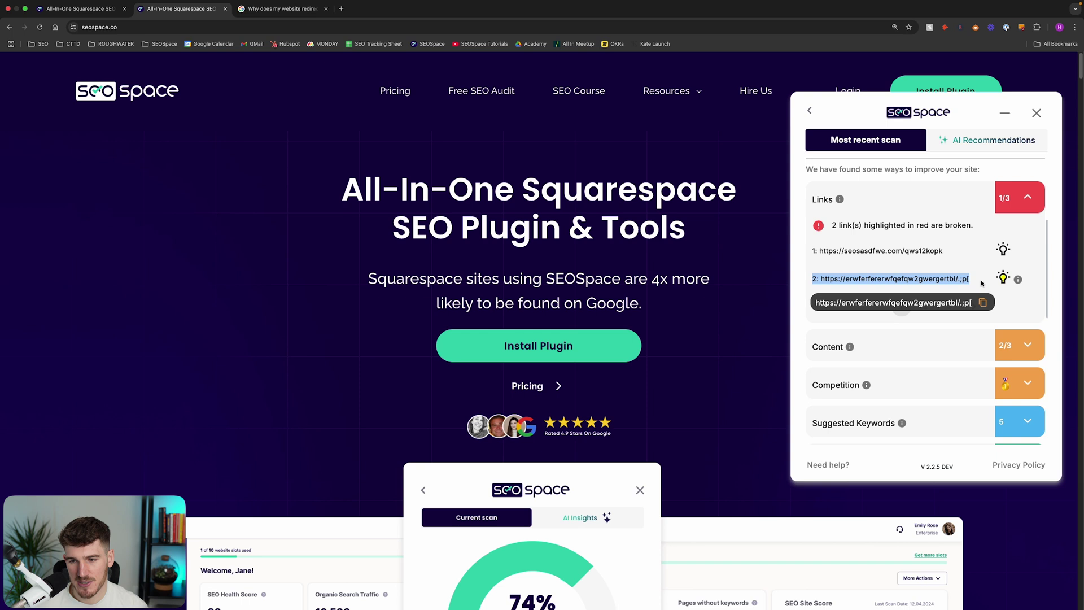
{"action": "left_click", "coordinate": [976, 284]}
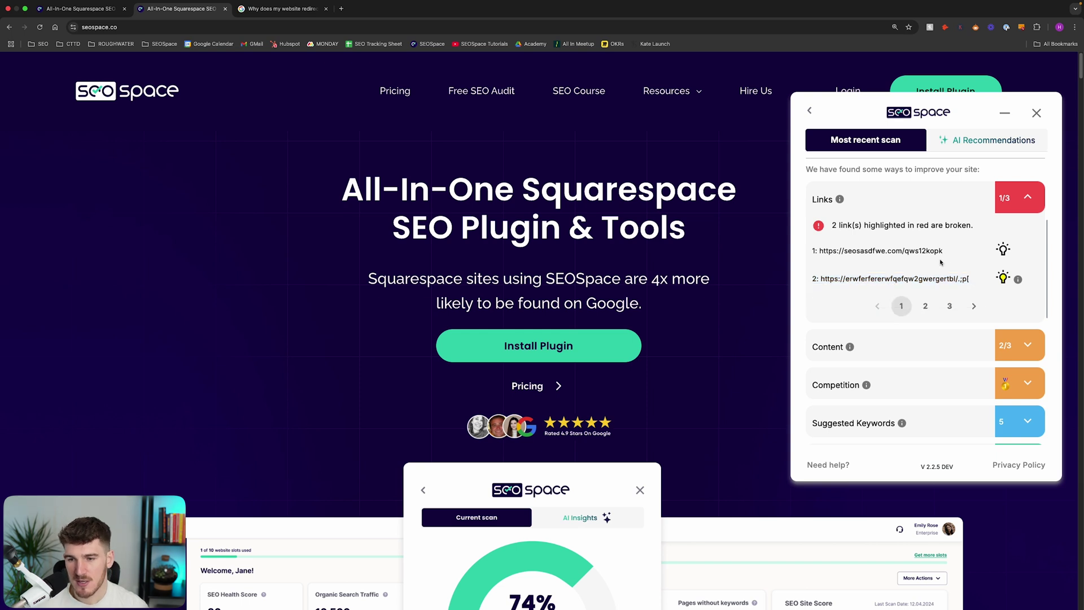
{"action": "left_click_drag", "start_coordinate": [944, 251], "coordinate": [796, 257]}
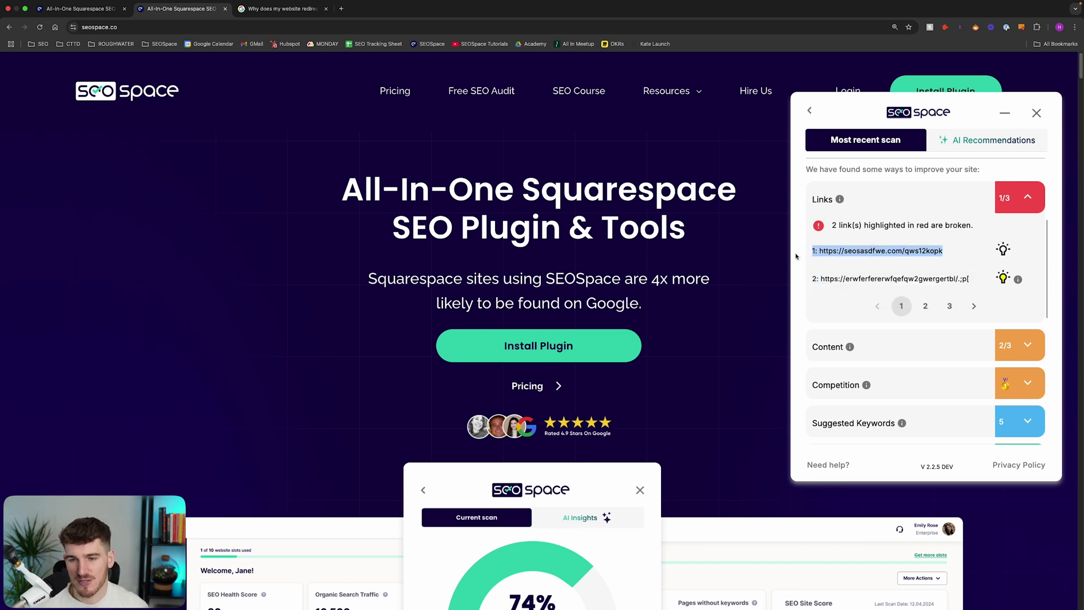
{"action": "left_click", "coordinate": [832, 269]}
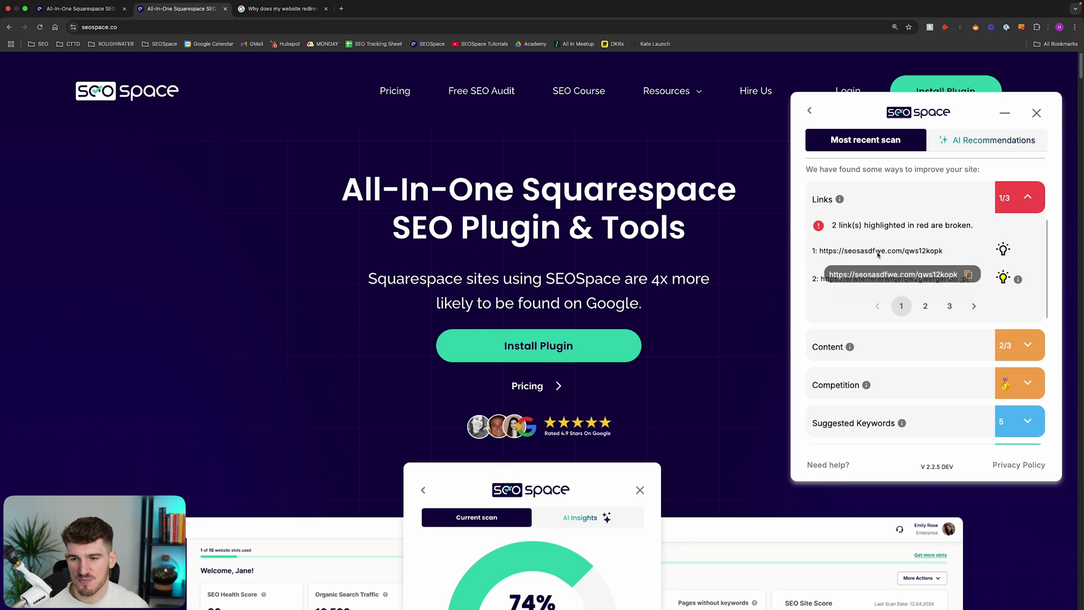
{"action": "left_click_drag", "start_coordinate": [943, 251], "coordinate": [820, 252]}
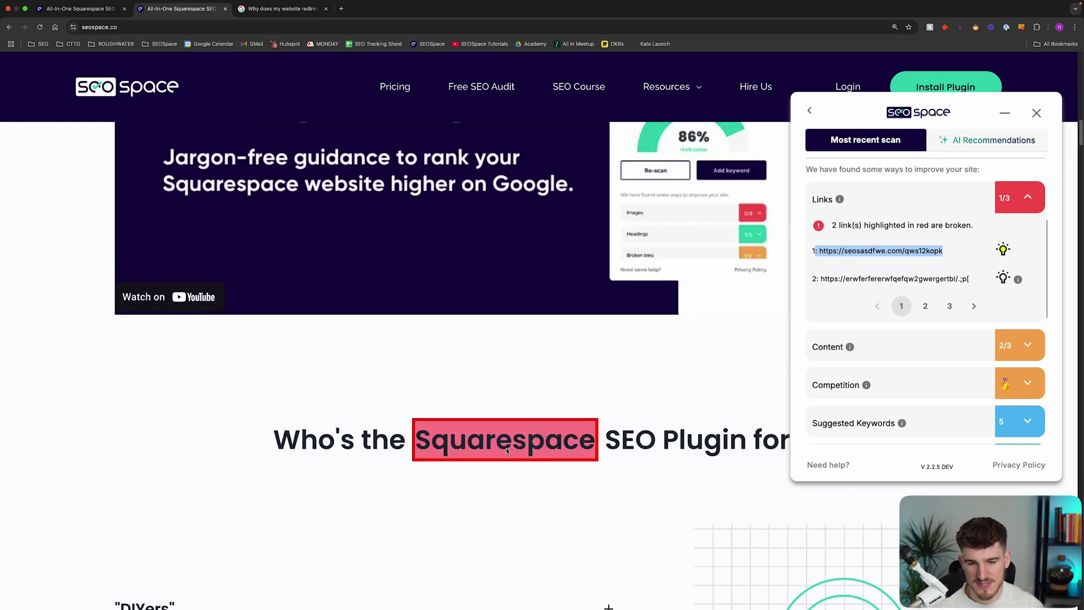
- Reload the live seospace.co page and open its right-click context menu
{"action": "left_click", "coordinate": [39, 27]}
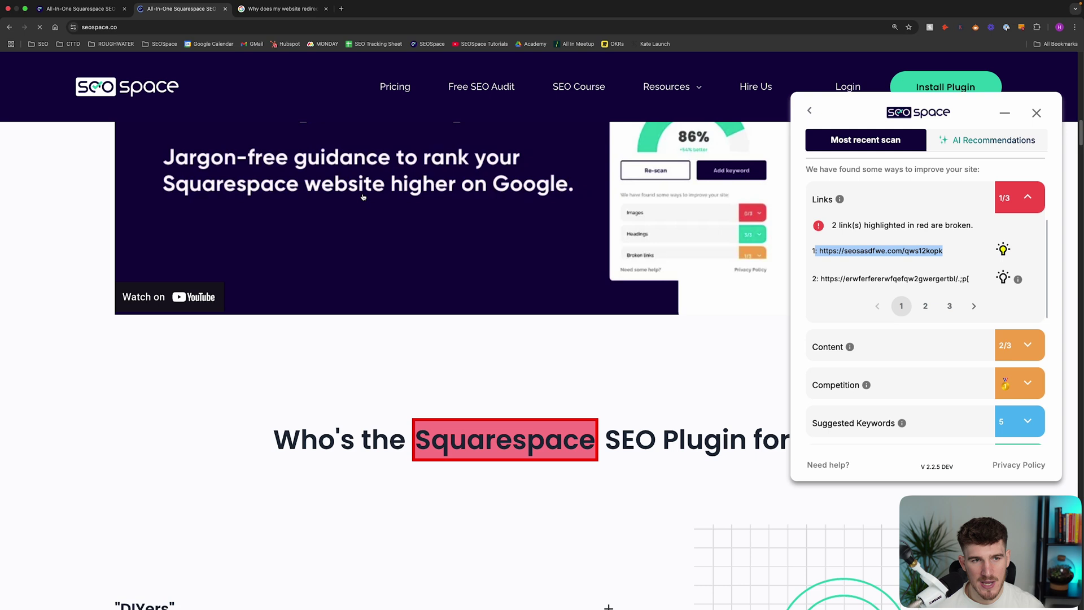
{"action": "scroll", "coordinate": [520, 513], "scroll_direction": "down", "scroll_amount": 2}
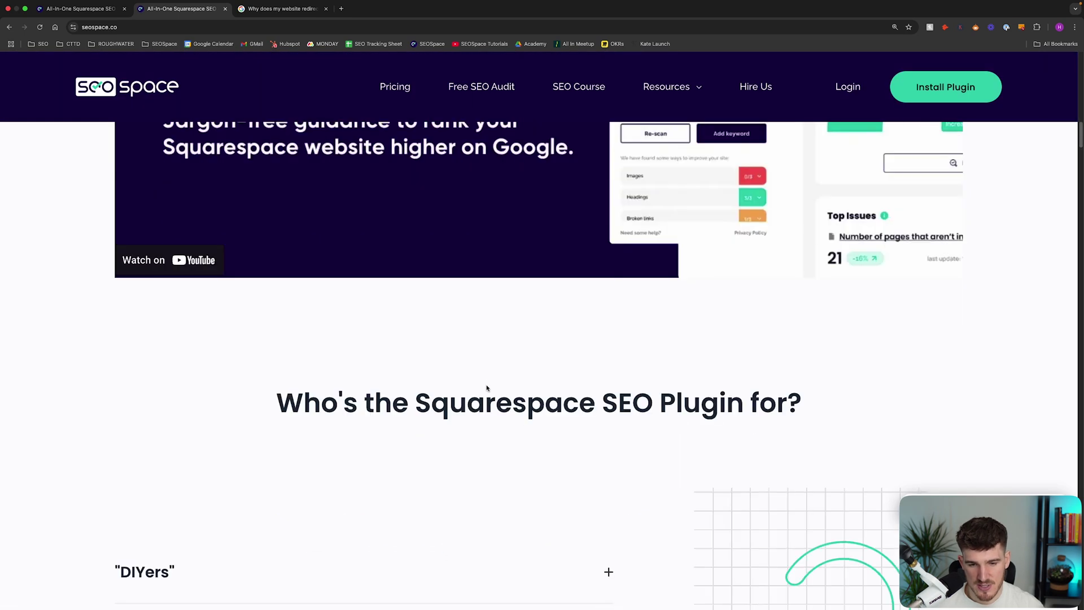
{"action": "triple_click", "coordinate": [493, 422]}
{"action": "scroll", "coordinate": [494, 422], "scroll_direction": "up", "scroll_amount": 15}
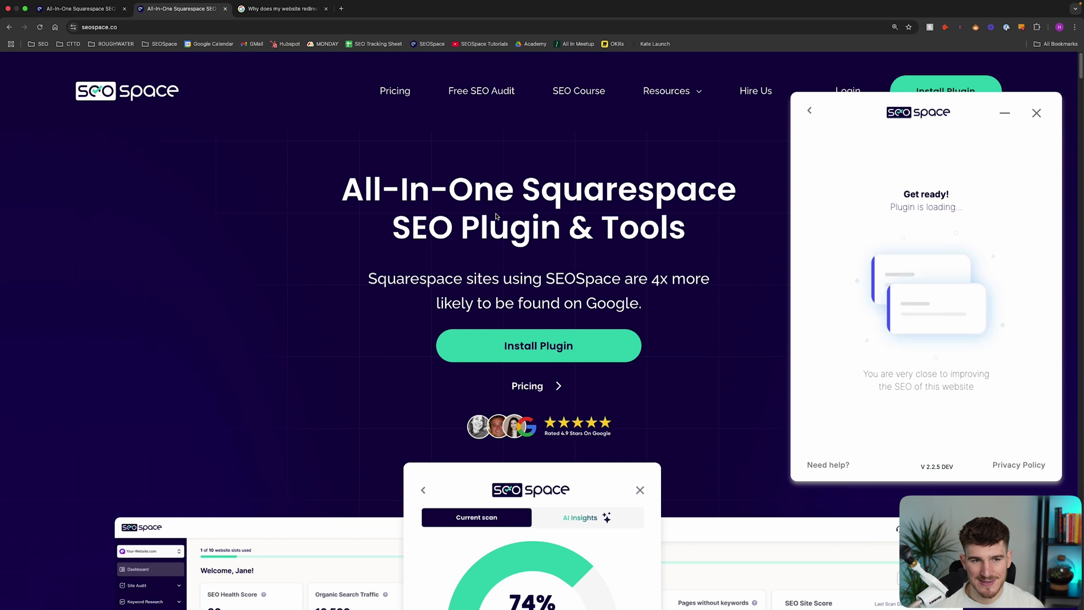
{"action": "right_click", "coordinate": [249, 193]}
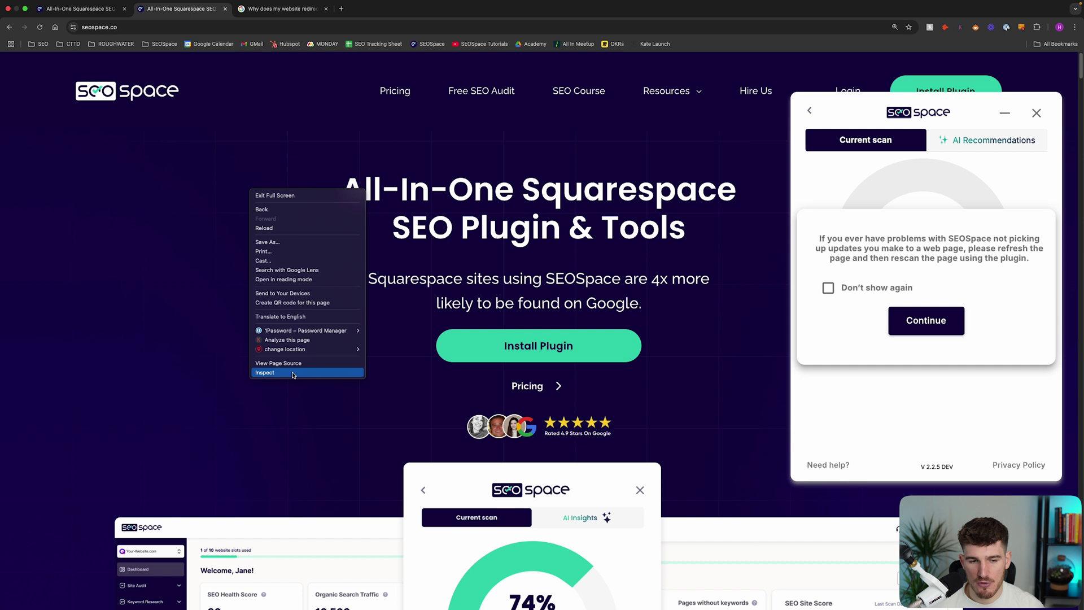
- Open Inspect, widen the viewport to 1236 px, and search Elements for the pasted broken URL
{"action": "left_click", "coordinate": [270, 373]}
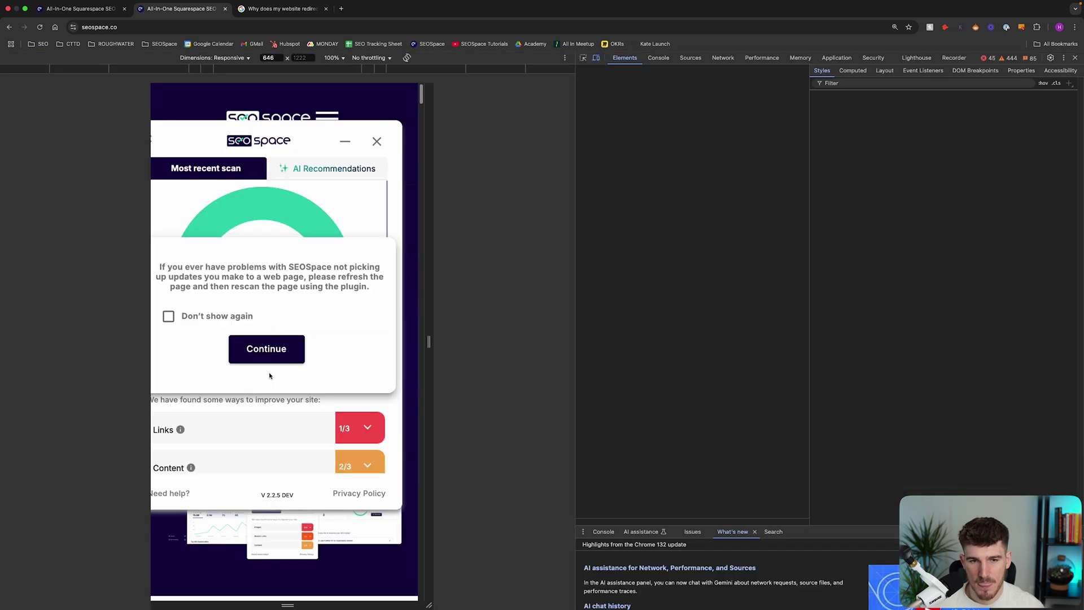
{"action": "left_click_drag", "start_coordinate": [431, 292], "coordinate": [554, 293]}
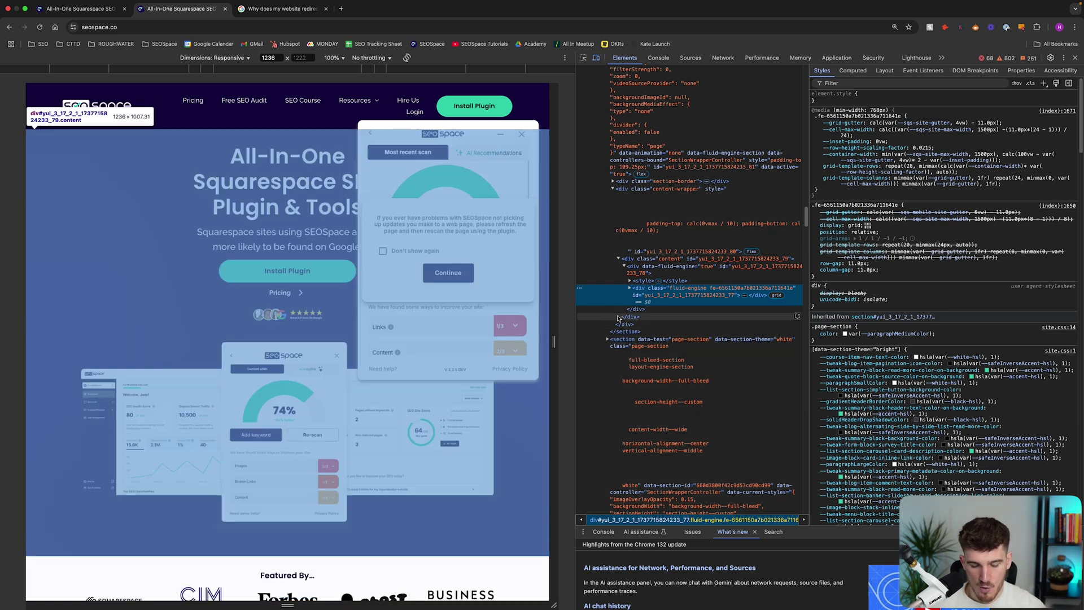
{"action": "key", "text": "ctrl+f"}
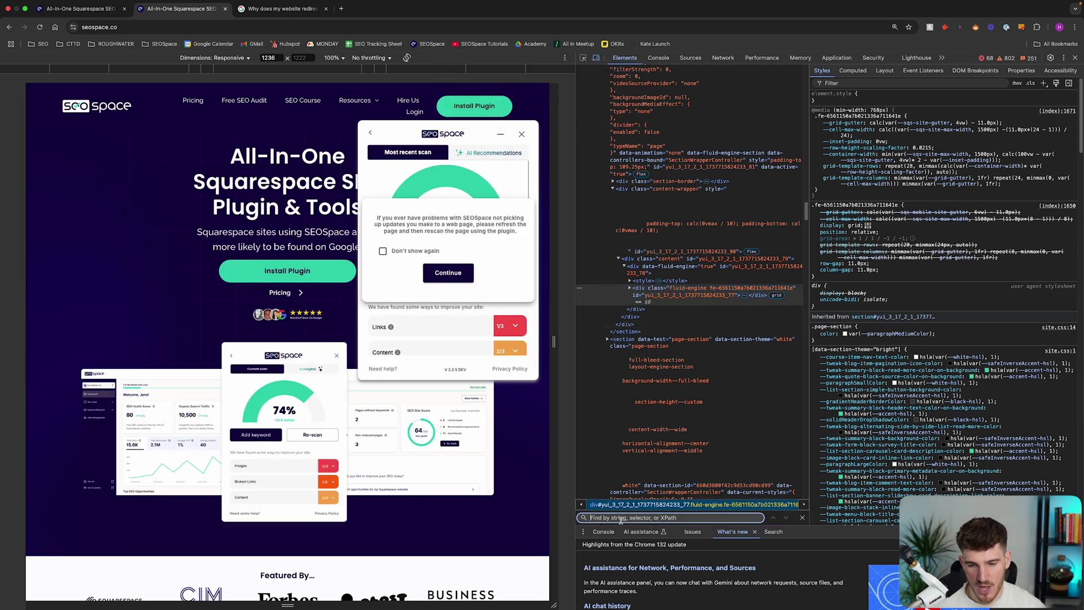
{"action": "type", "text": "https://erwferferwfqefqw2gwergertbl/.;p["}
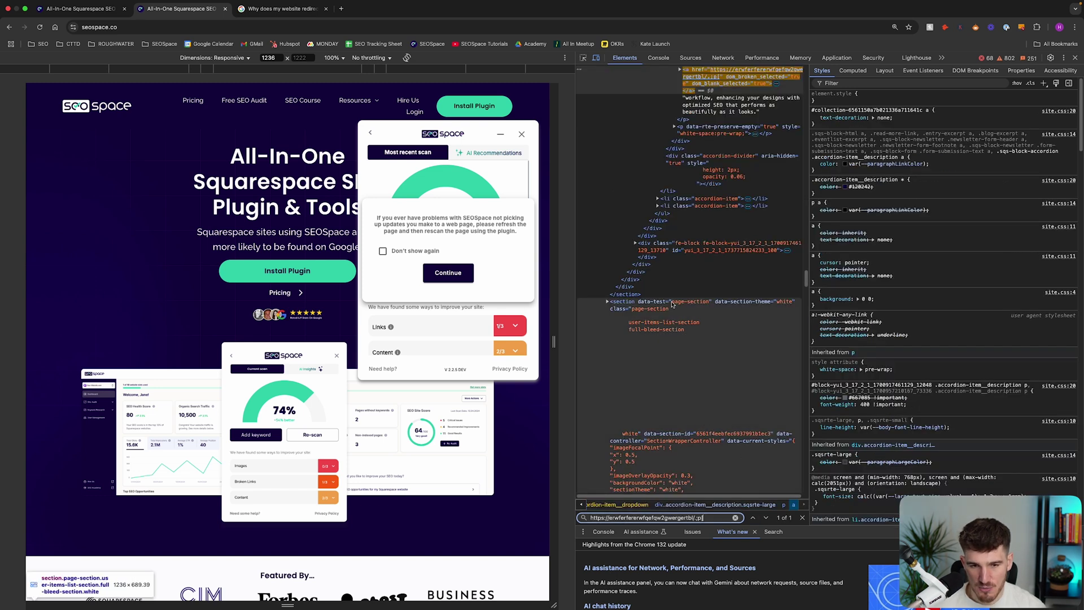
- Dismiss the plugin tip, rerun the HTML search for two matches, and step to the page-content match
{"action": "left_click", "coordinate": [443, 275]}
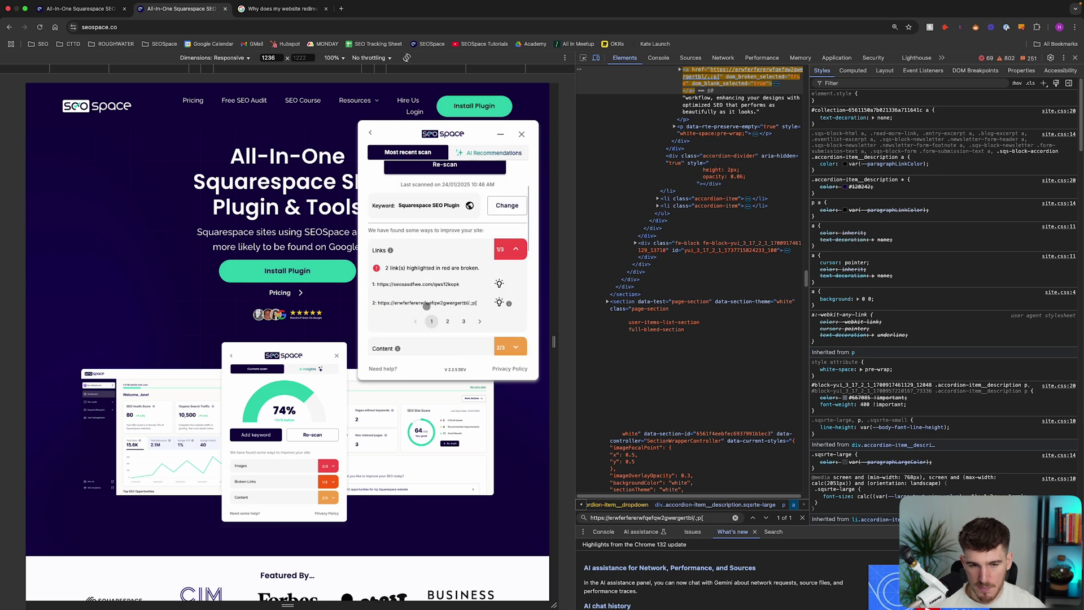
{"action": "left_click", "coordinate": [677, 517]}
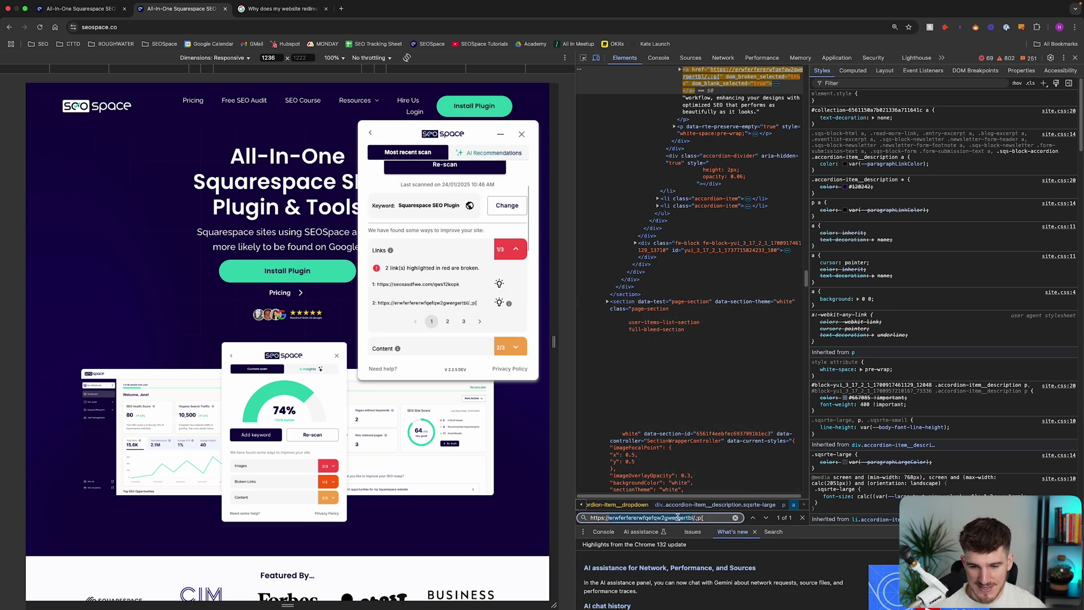
{"action": "key", "text": "Return"}
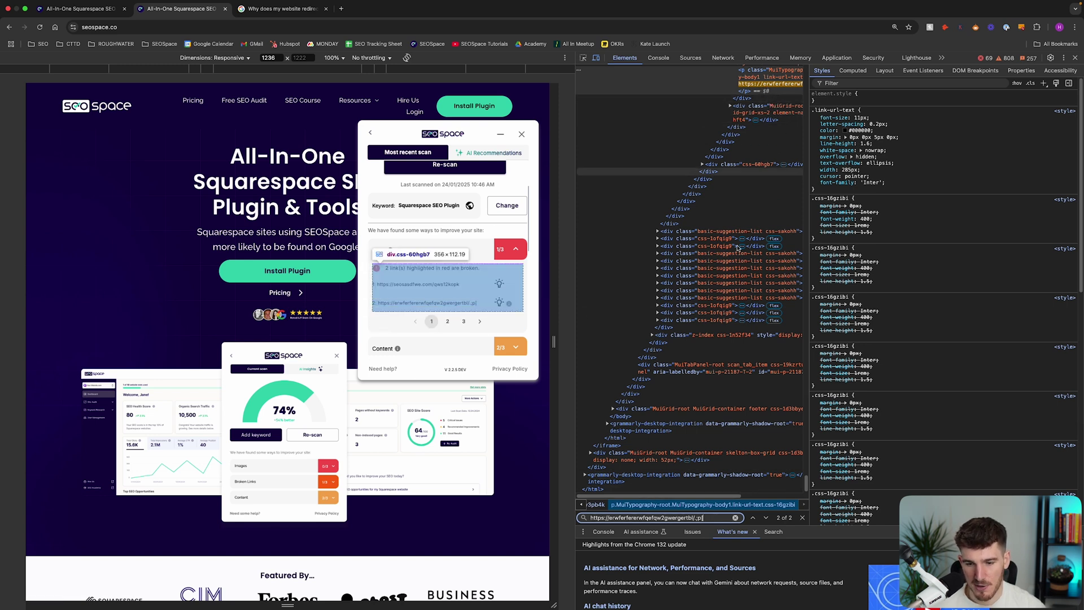
{"action": "left_click", "coordinate": [766, 518]}
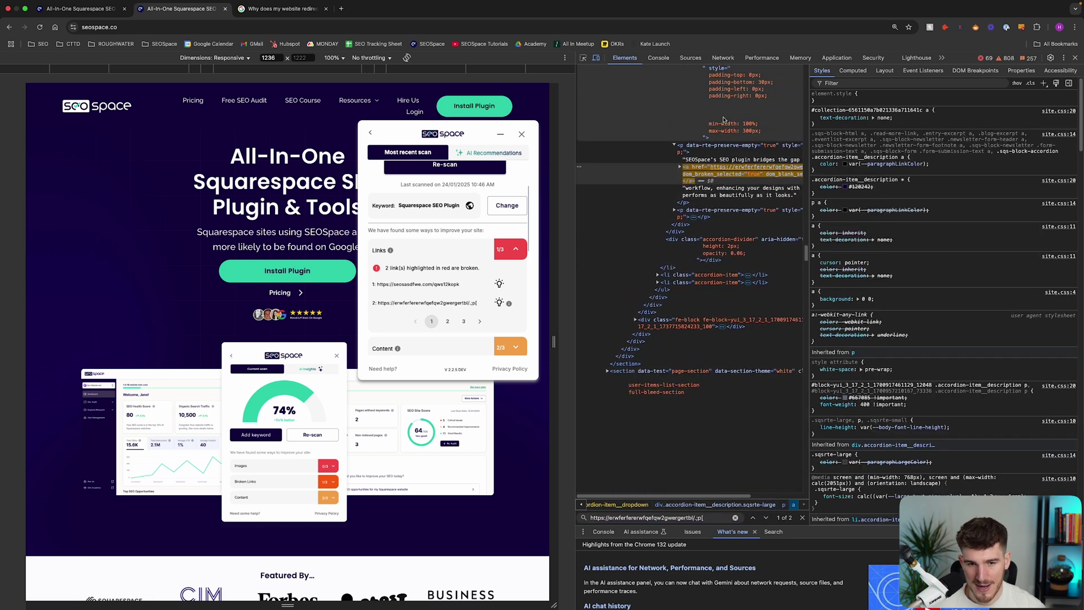
{"action": "scroll", "coordinate": [216, 410], "scroll_direction": "down", "scroll_amount": 4}
{"action": "scroll", "coordinate": [216, 409], "scroll_direction": "down", "scroll_amount": 7}
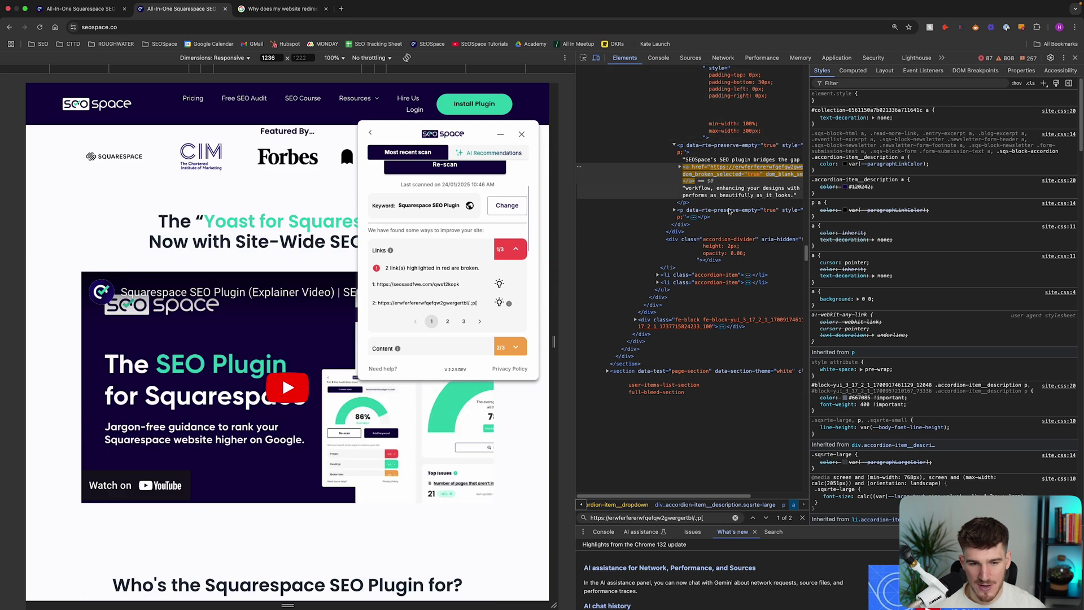
{"action": "scroll", "coordinate": [166, 463], "scroll_direction": "down", "scroll_amount": 4}
{"action": "scroll", "coordinate": [167, 463], "scroll_direction": "down", "scroll_amount": 4}
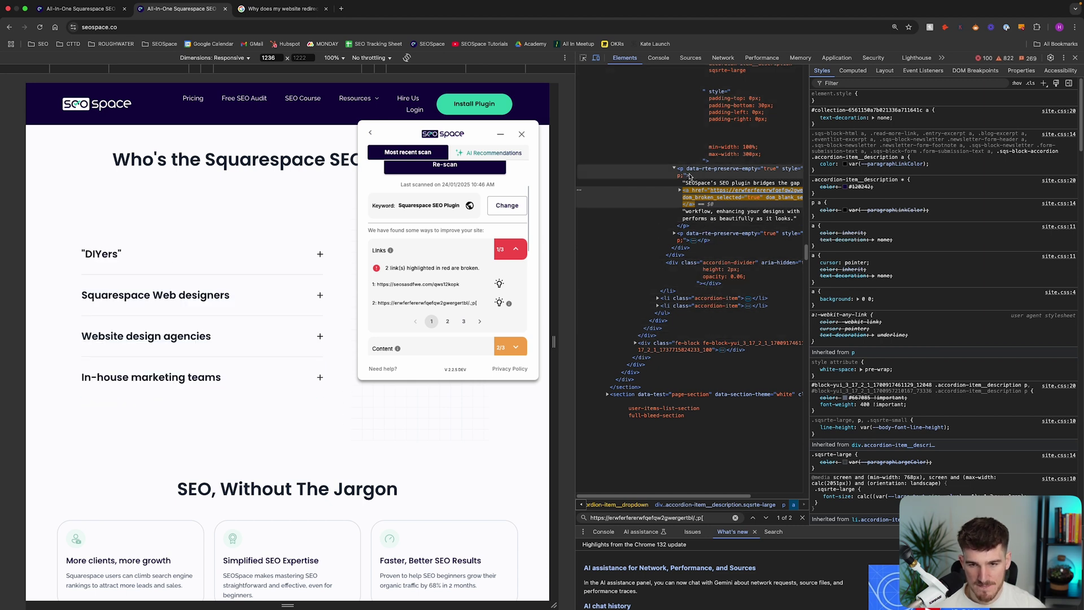
- Select the accordion-item__dropdown node and expand the 'Squarespace Web designers' accordion item
{"action": "scroll", "coordinate": [717, 243], "scroll_direction": "up", "scroll_amount": 2}
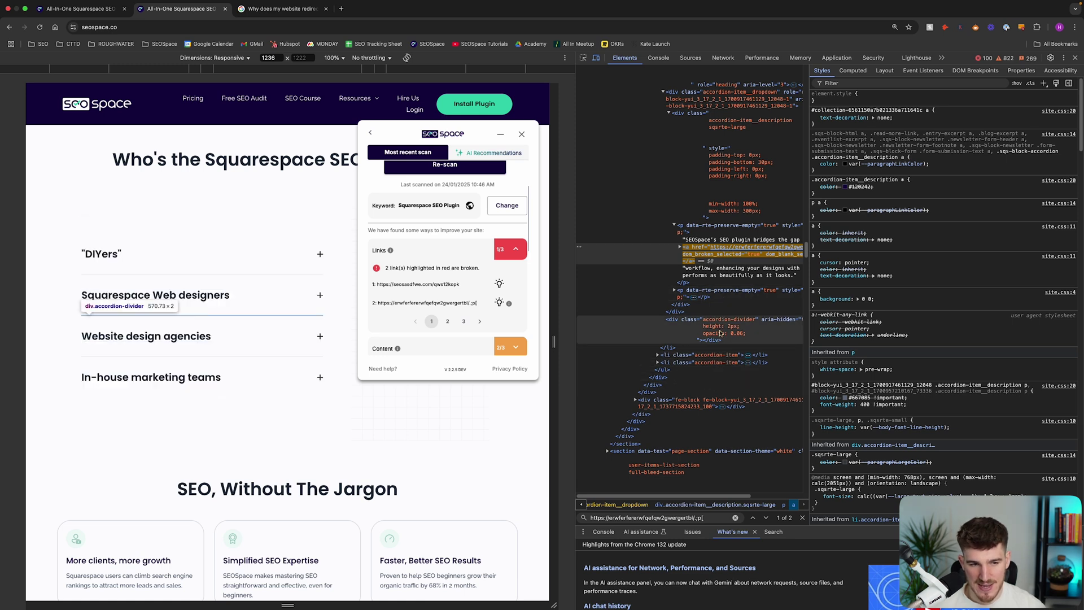
{"action": "scroll", "coordinate": [720, 350], "scroll_direction": "up", "scroll_amount": 5}
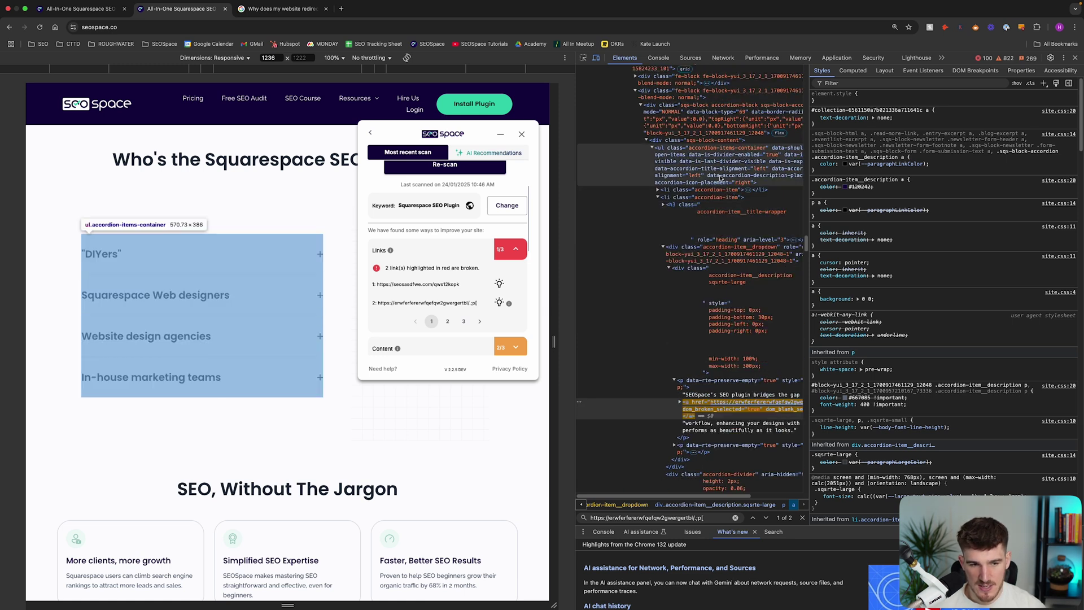
{"action": "scroll", "coordinate": [719, 332], "scroll_direction": "down", "scroll_amount": 1}
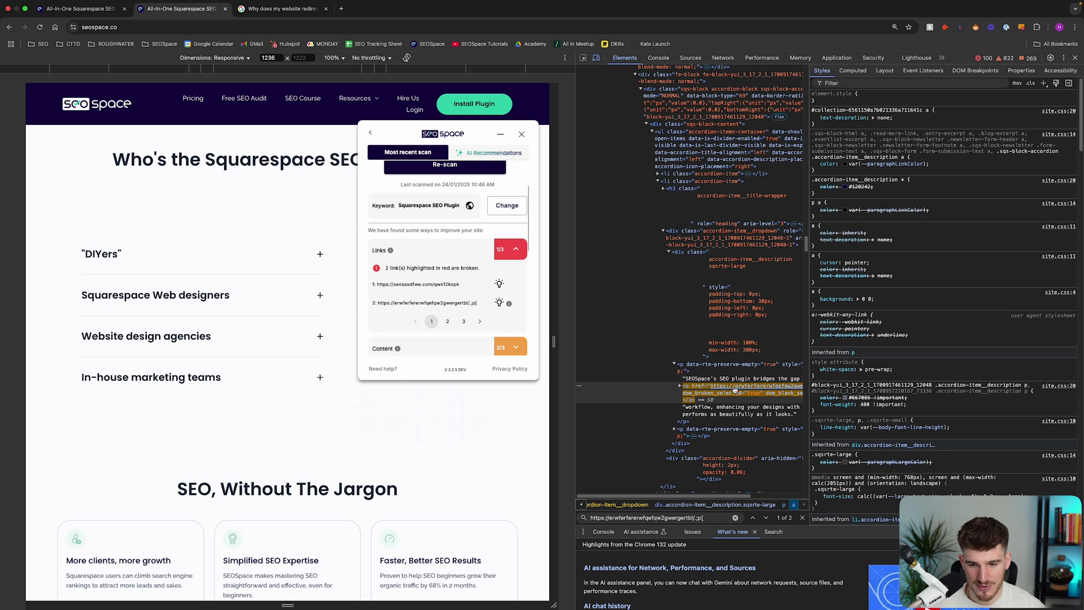
{"action": "left_click", "coordinate": [683, 518]}
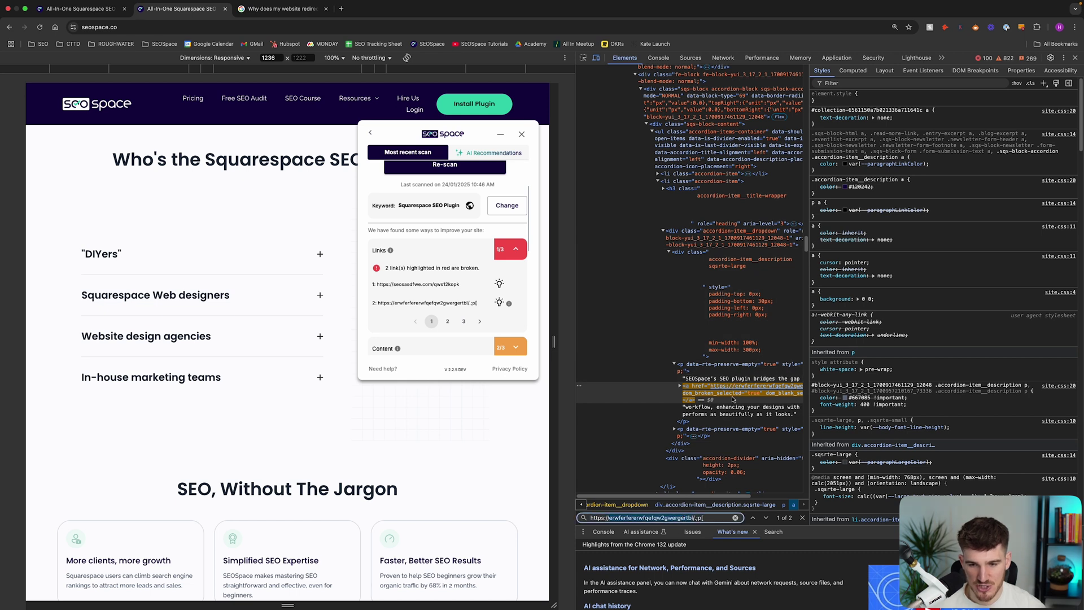
{"action": "scroll", "coordinate": [718, 226], "scroll_direction": "down", "scroll_amount": 1}
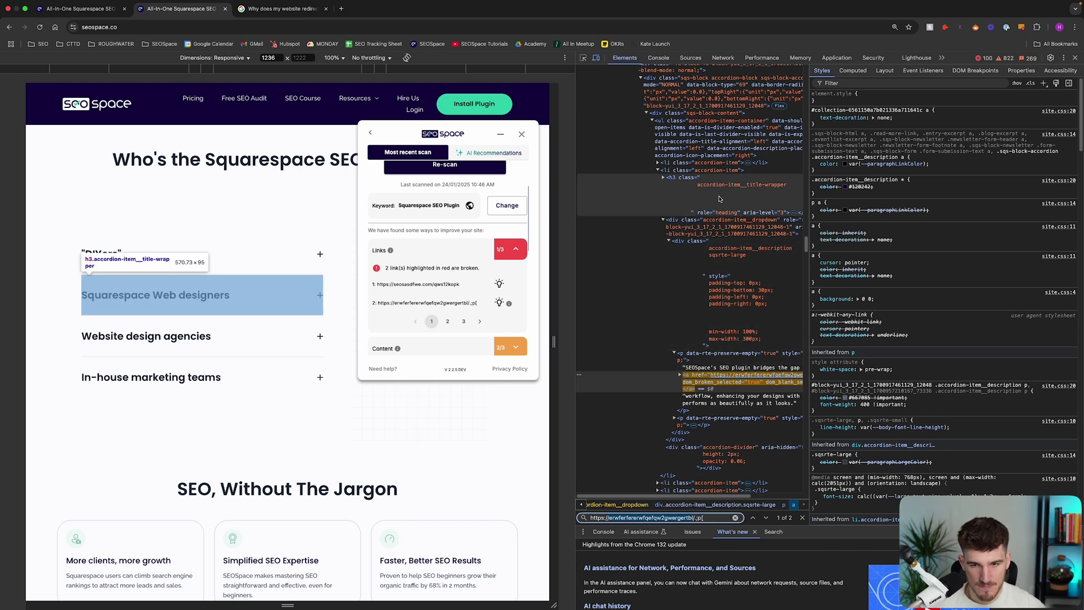
{"action": "left_click", "coordinate": [663, 219]}
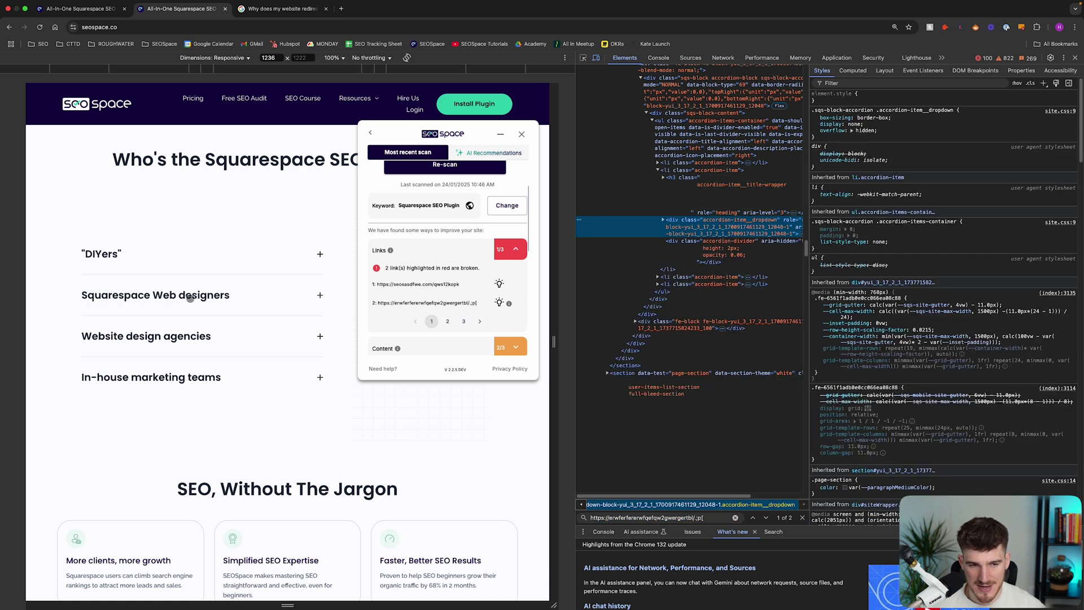
{"action": "left_click", "coordinate": [319, 295]}
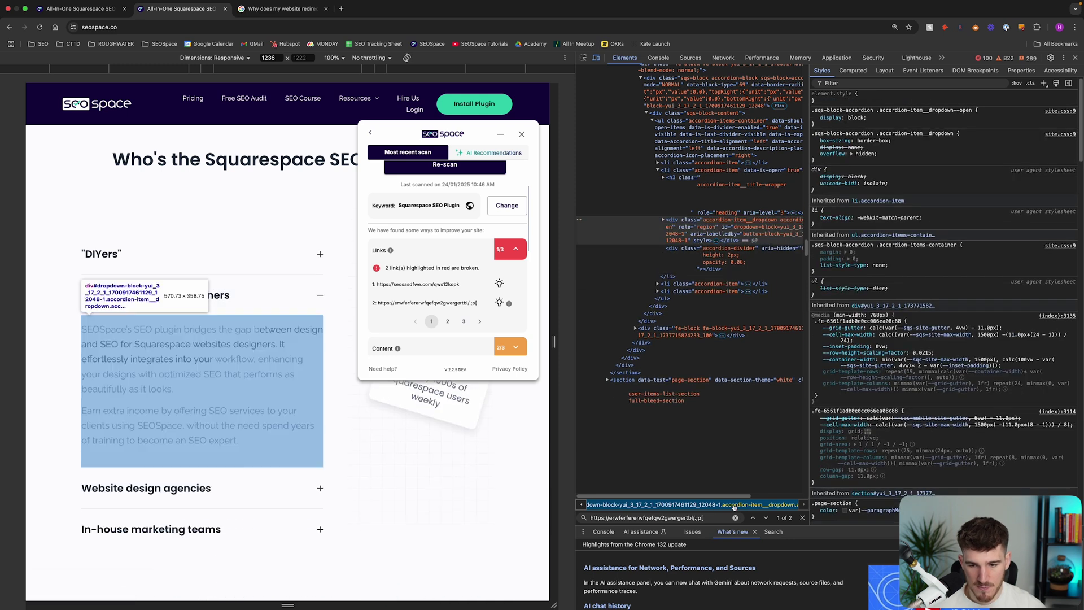
- Rerun the DevTools search to jump to the broken link's <a> node
{"action": "left_click", "coordinate": [704, 517]}
{"action": "key", "text": "Return"}
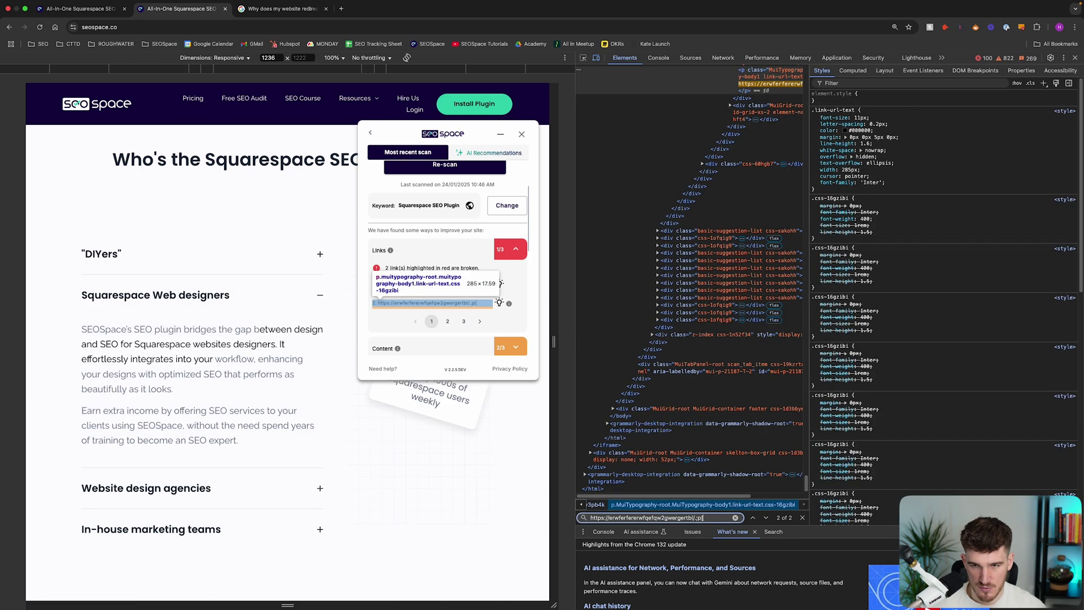
{"action": "scroll", "coordinate": [711, 187], "scroll_direction": "up", "scroll_amount": 2}
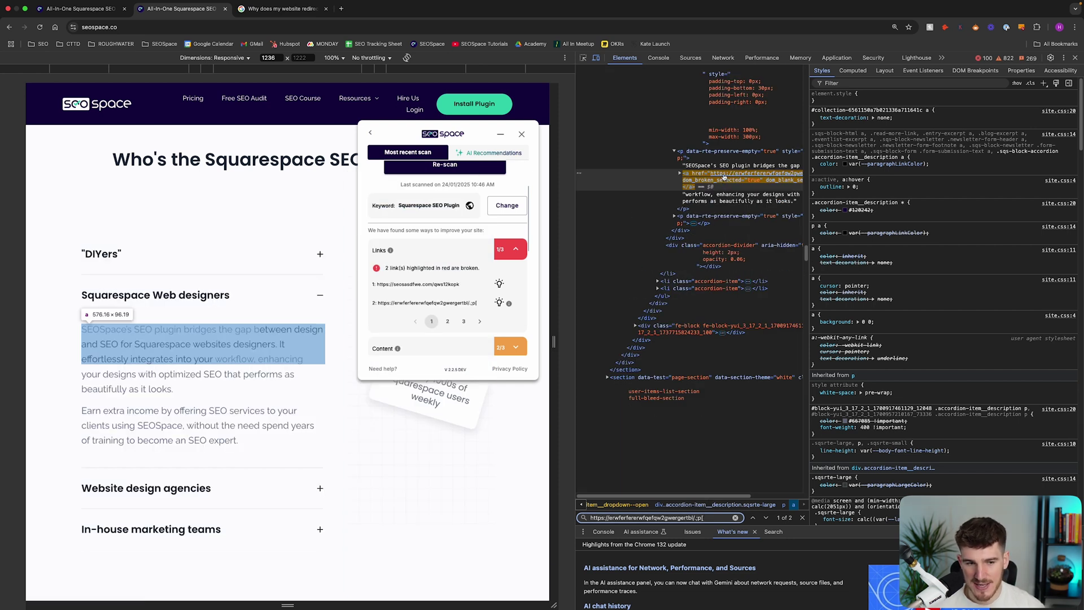
- Open the broken href in a new tab to confirm it fails, then return to DevTools
{"action": "left_click", "coordinate": [173, 344]}
{"action": "left_click", "coordinate": [265, 9]}
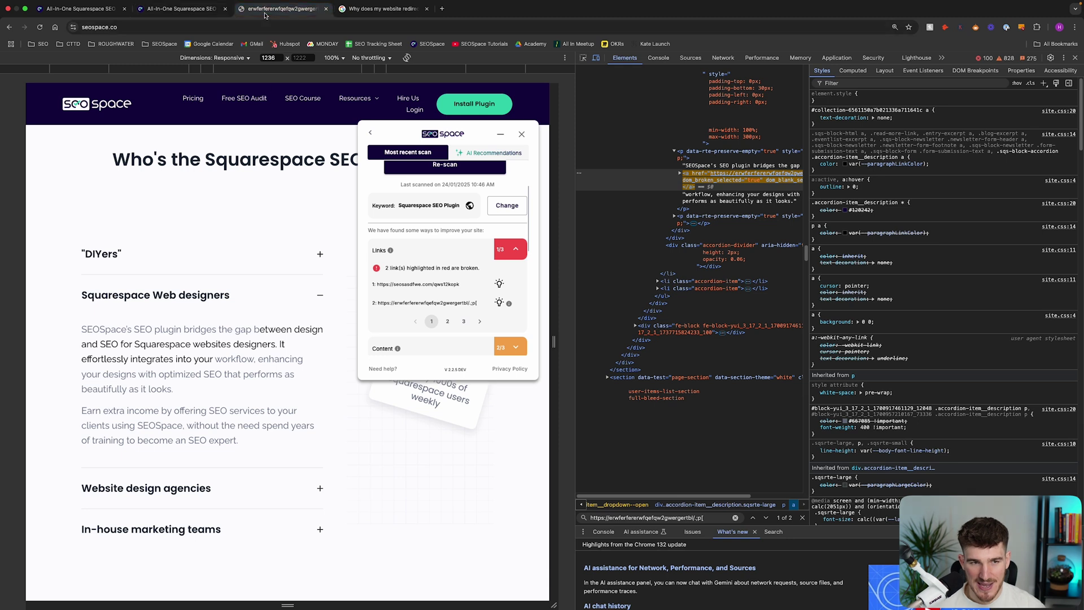
{"action": "left_click", "coordinate": [182, 9]}
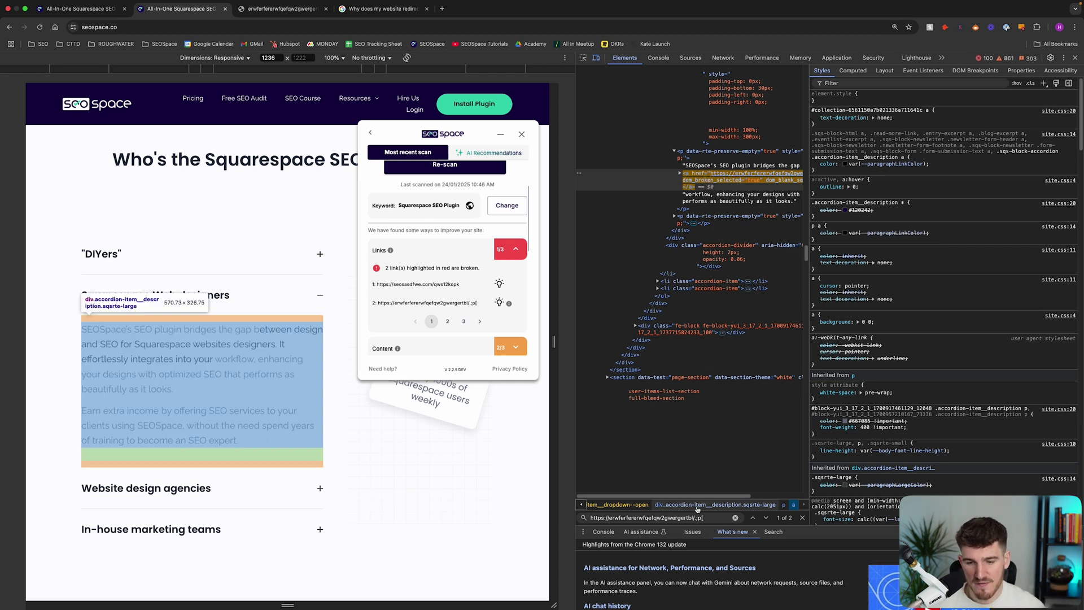
{"action": "left_click", "coordinate": [684, 517]}
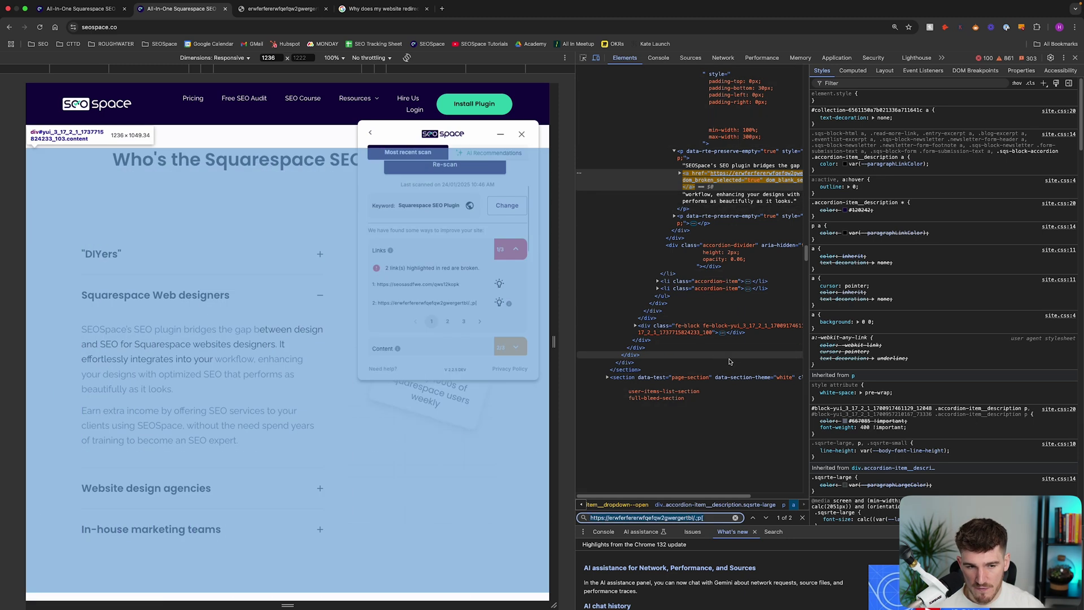
{"action": "scroll", "coordinate": [711, 189], "scroll_direction": "up", "scroll_amount": 2}
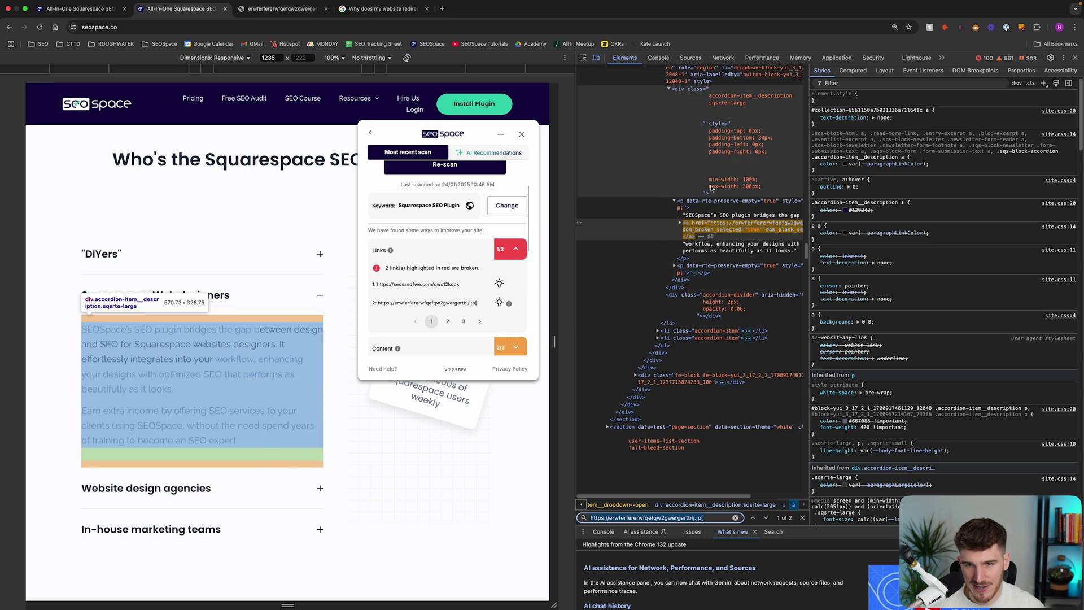
{"action": "scroll", "coordinate": [711, 188], "scroll_direction": "up", "scroll_amount": 2}
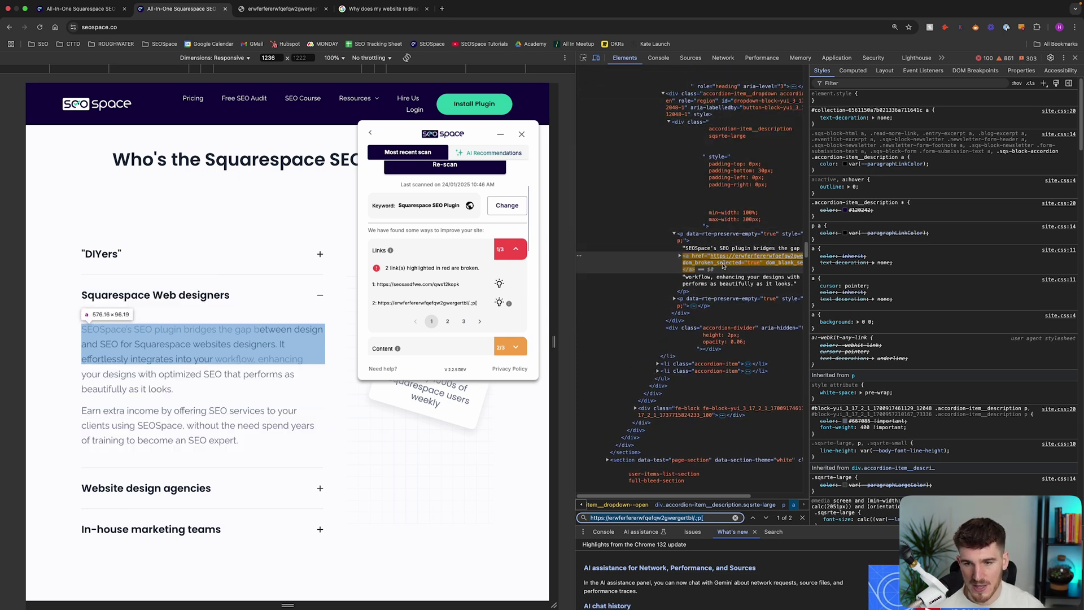
- Switch to the Squarespace tab and enter edit mode on the home page
{"action": "left_click", "coordinate": [82, 8]}
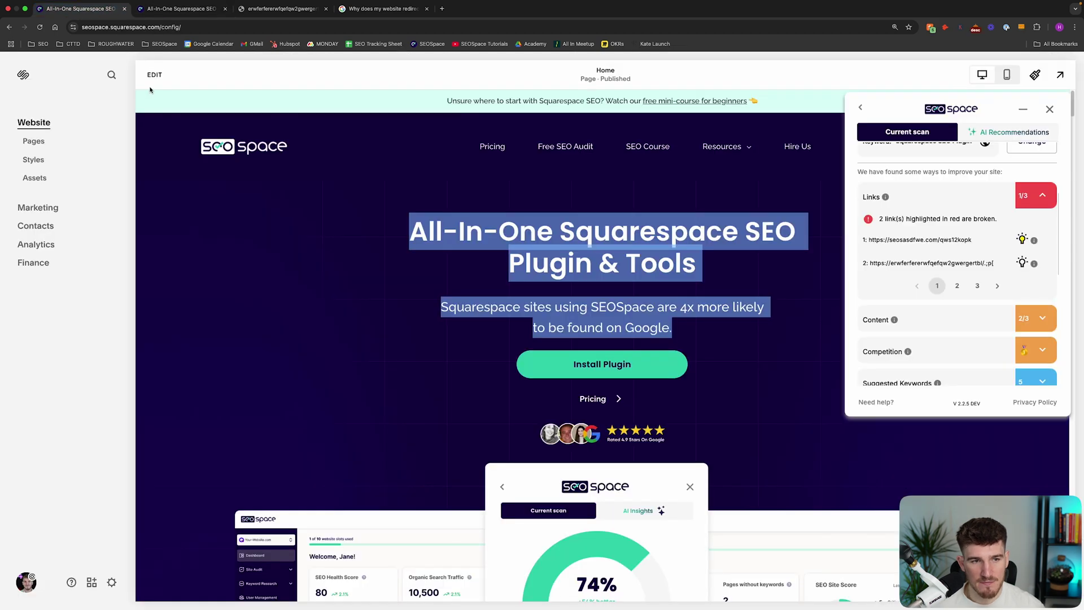
{"action": "left_click", "coordinate": [159, 79]}
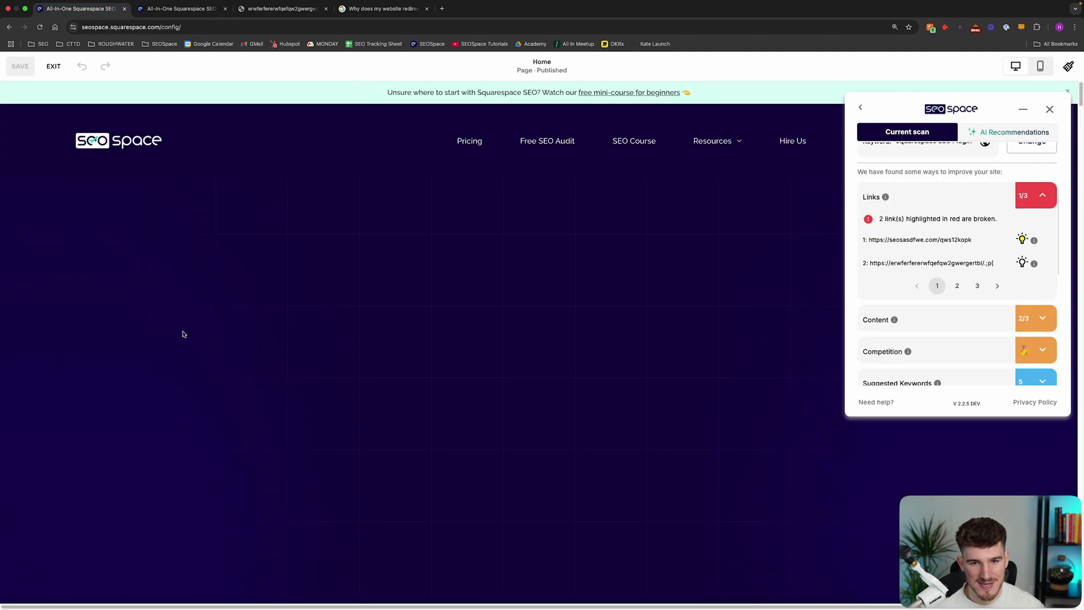
{"action": "scroll", "coordinate": [184, 330], "scroll_direction": "down", "scroll_amount": 5}
{"action": "scroll", "coordinate": [185, 330], "scroll_direction": "down", "scroll_amount": 3}
{"action": "scroll", "coordinate": [282, 333], "scroll_direction": "down", "scroll_amount": 10}
{"action": "scroll", "coordinate": [395, 339], "scroll_direction": "down", "scroll_amount": 5}
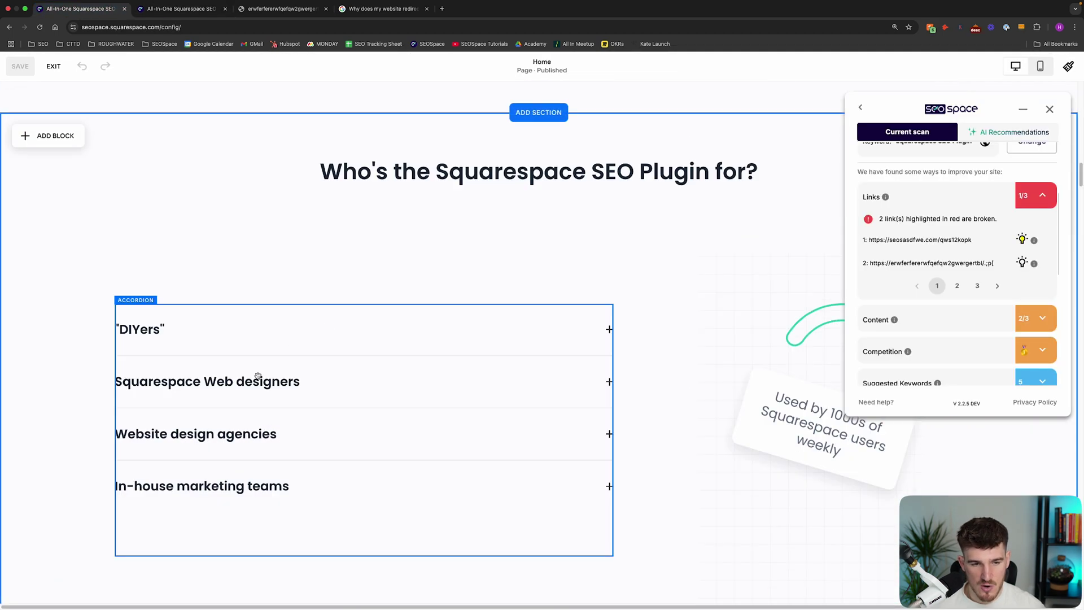
- In the accordion block, Remove Link from the Squarespace Web designers description and save
{"action": "double_click", "coordinate": [427, 340]}
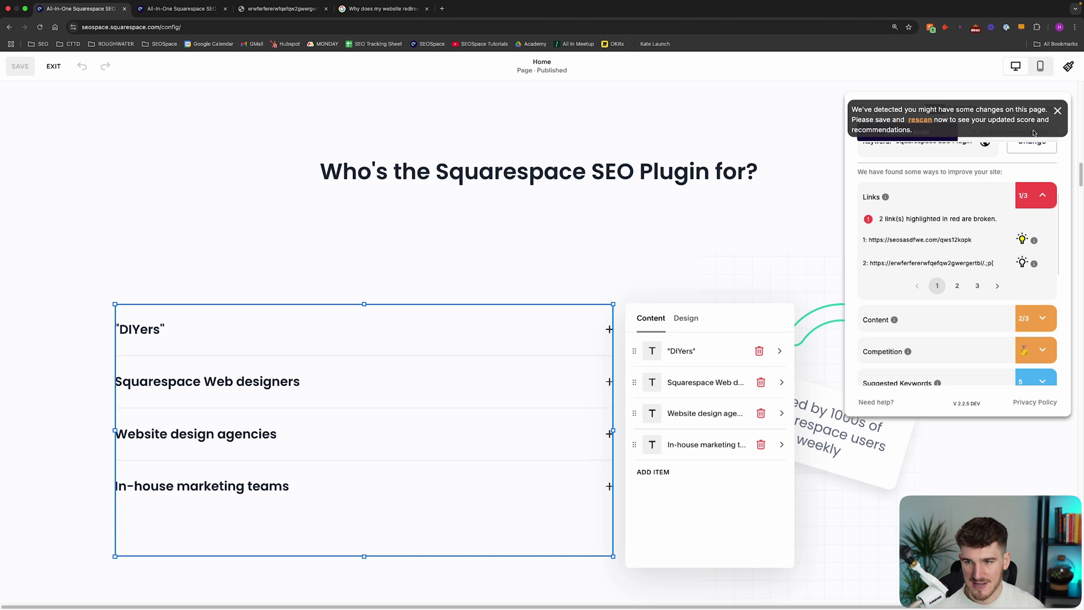
{"action": "left_click", "coordinate": [704, 383]}
{"action": "left_click", "coordinate": [728, 440]}
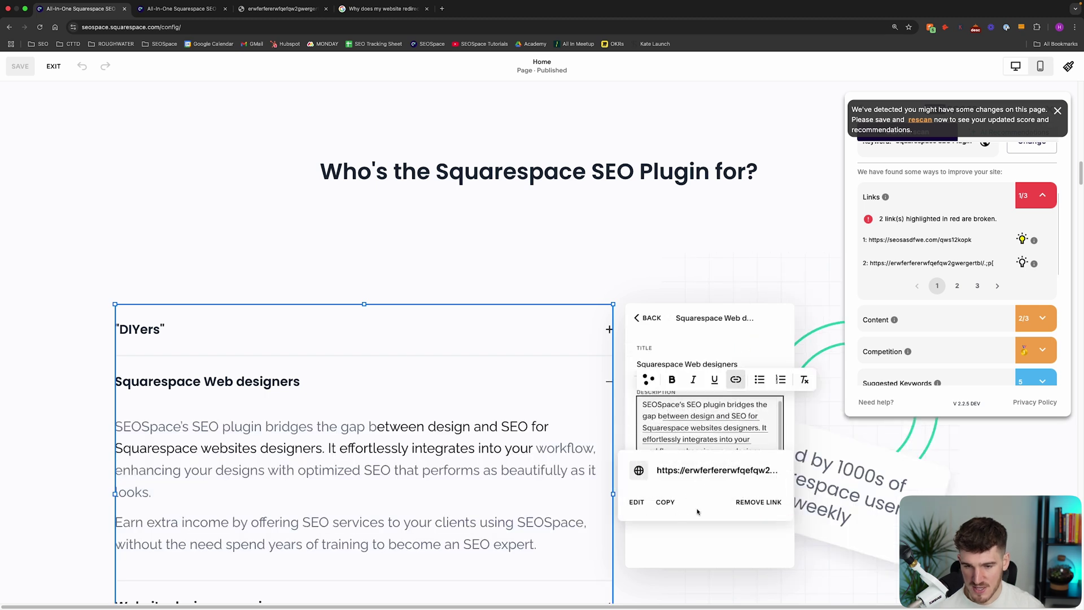
{"action": "left_click", "coordinate": [759, 502]}
{"action": "left_click", "coordinate": [290, 224]}
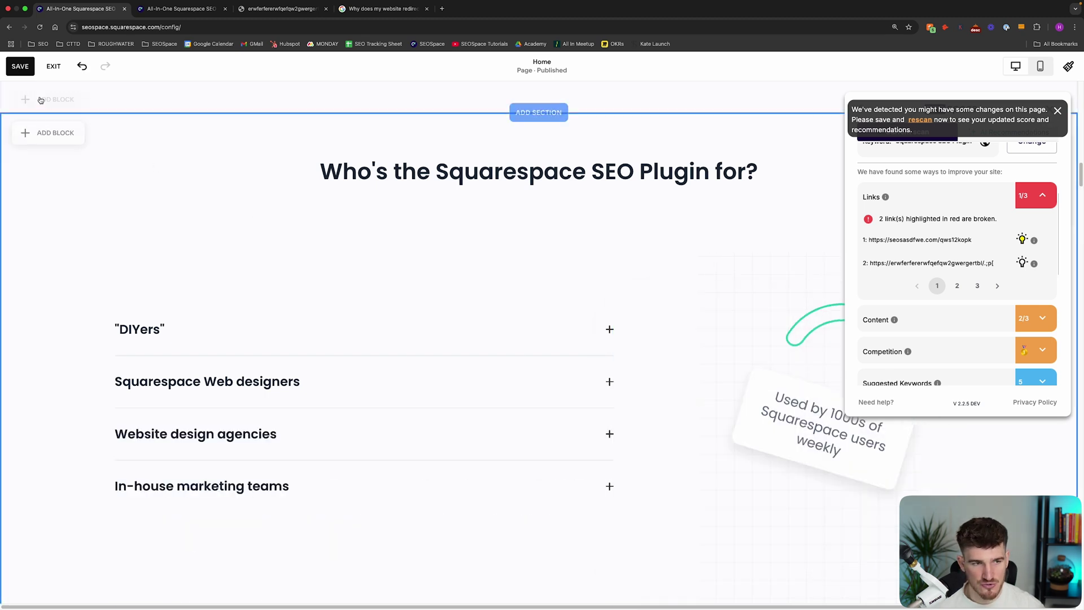
{"action": "left_click", "coordinate": [17, 75]}
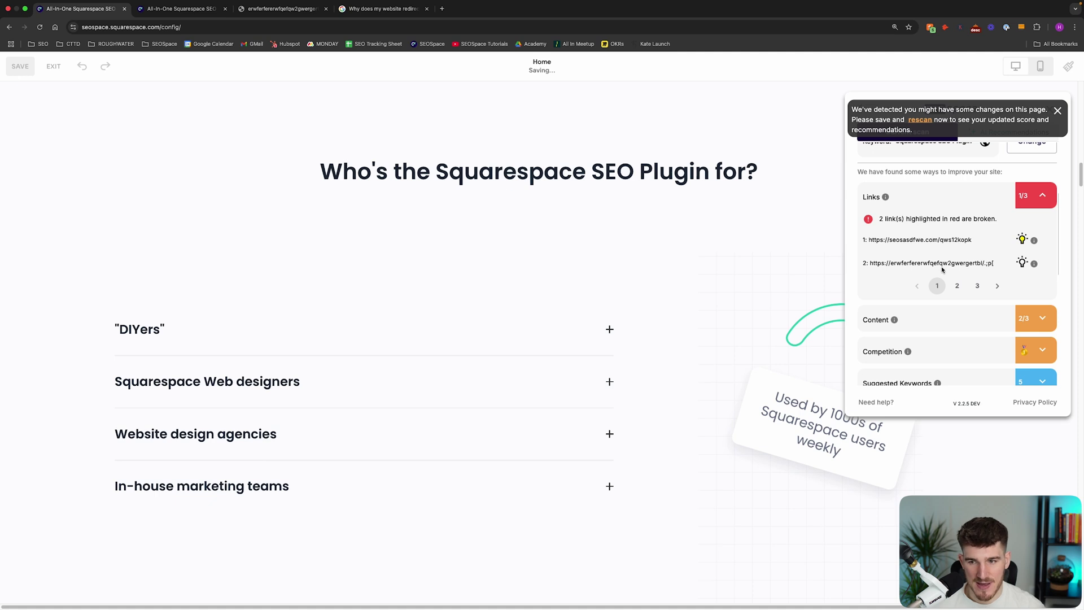
- Re-scan the page in SEOSpace with the keyword 'Squarespace SEO Plugin'
{"action": "scroll", "coordinate": [954, 270], "scroll_direction": "up", "scroll_amount": 3}
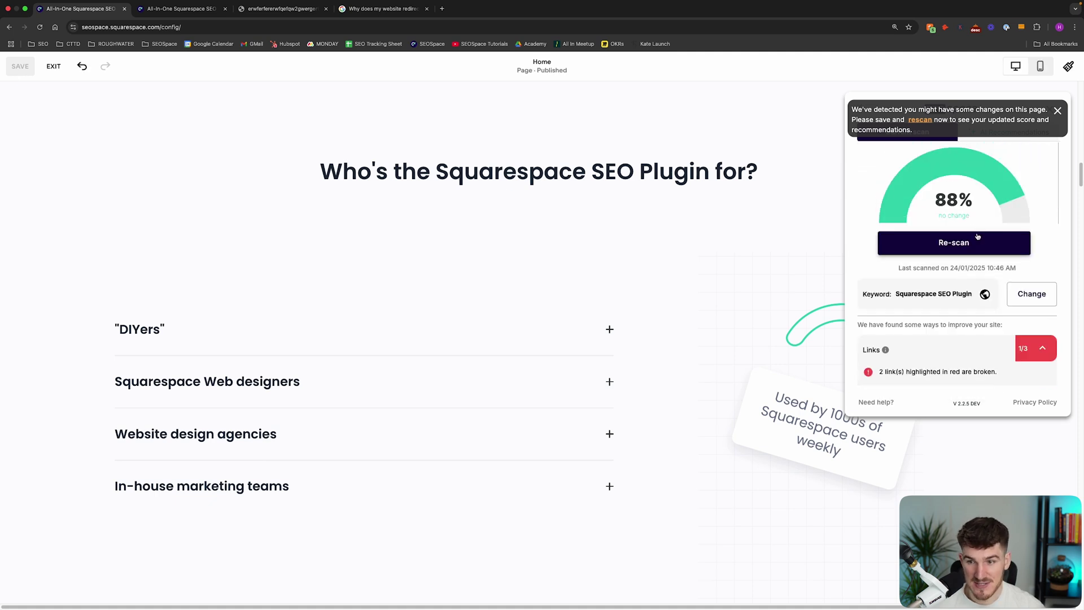
{"action": "left_click", "coordinate": [977, 240]}
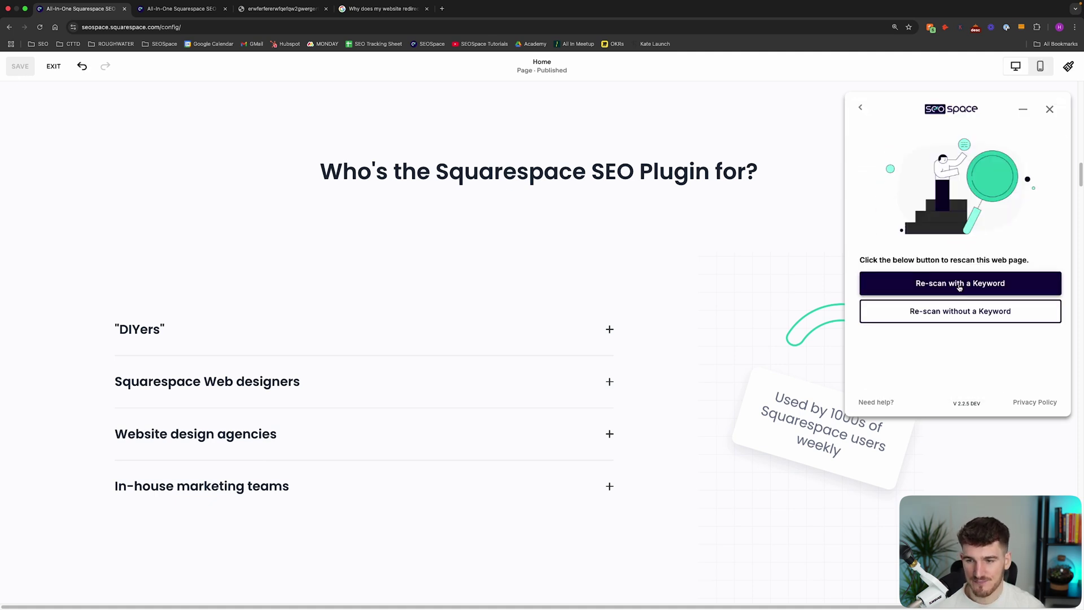
{"action": "left_click", "coordinate": [959, 287]}
{"action": "left_click", "coordinate": [963, 345]}
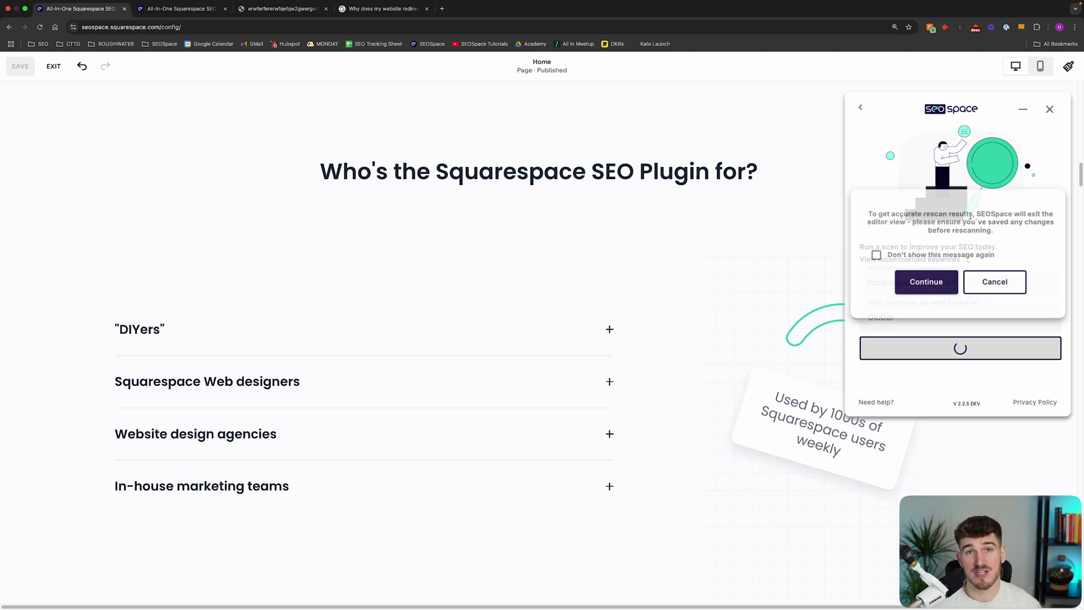
{"action": "left_click", "coordinate": [931, 287]}
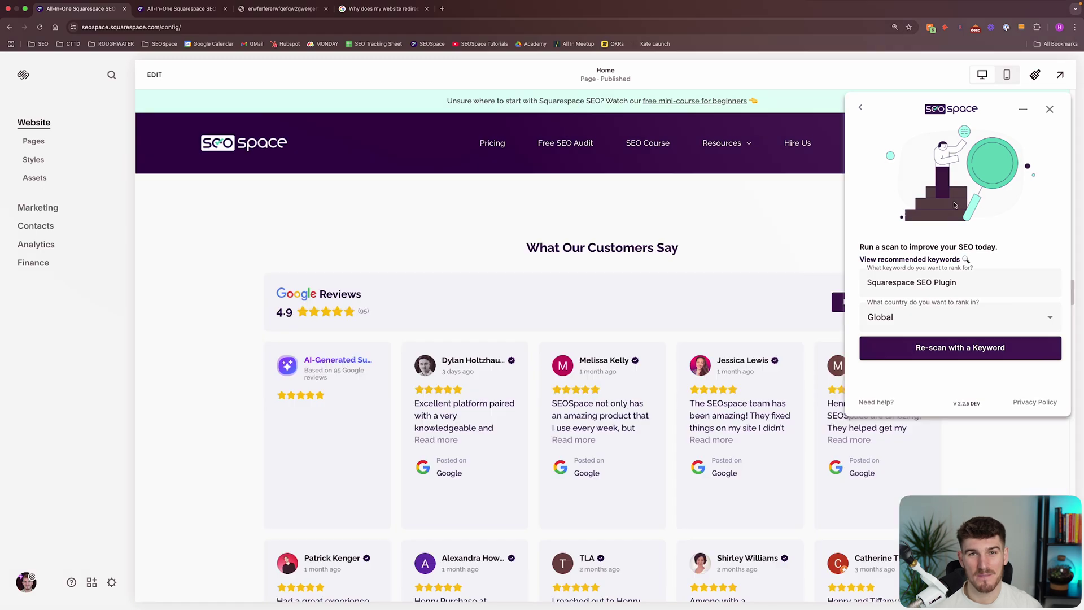
- Confirm the Links results show no broken links, then switch to the DevTools tab
{"action": "scroll", "coordinate": [957, 225], "scroll_direction": "down", "scroll_amount": 3}
{"action": "scroll", "coordinate": [953, 245], "scroll_direction": "down", "scroll_amount": 2}
{"action": "scroll", "coordinate": [954, 254], "scroll_direction": "down", "scroll_amount": 2}
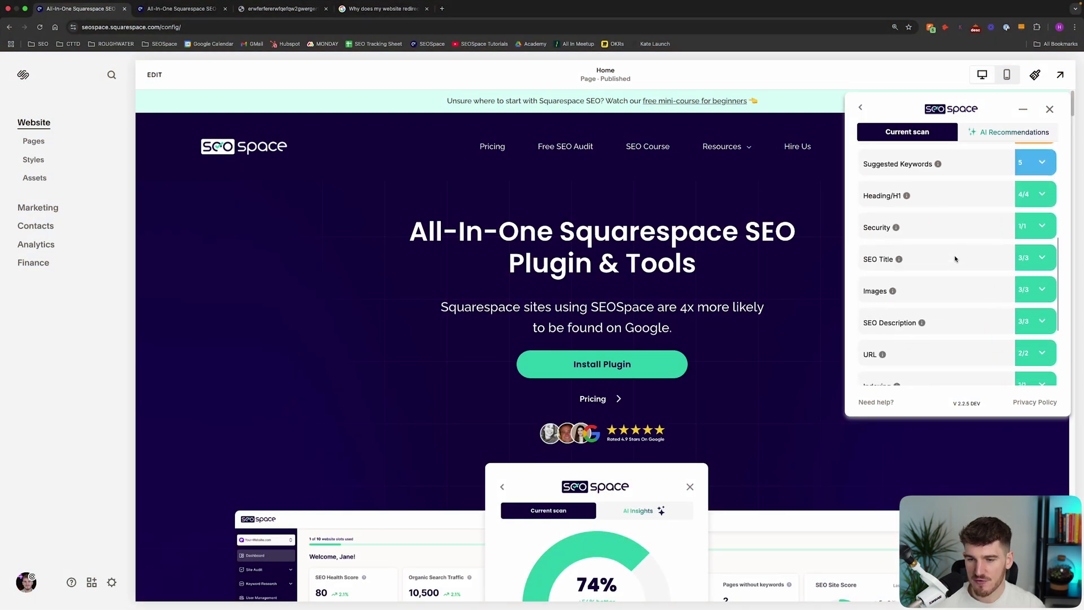
{"action": "scroll", "coordinate": [956, 257], "scroll_direction": "down", "scroll_amount": 3}
{"action": "left_click", "coordinate": [1042, 308]}
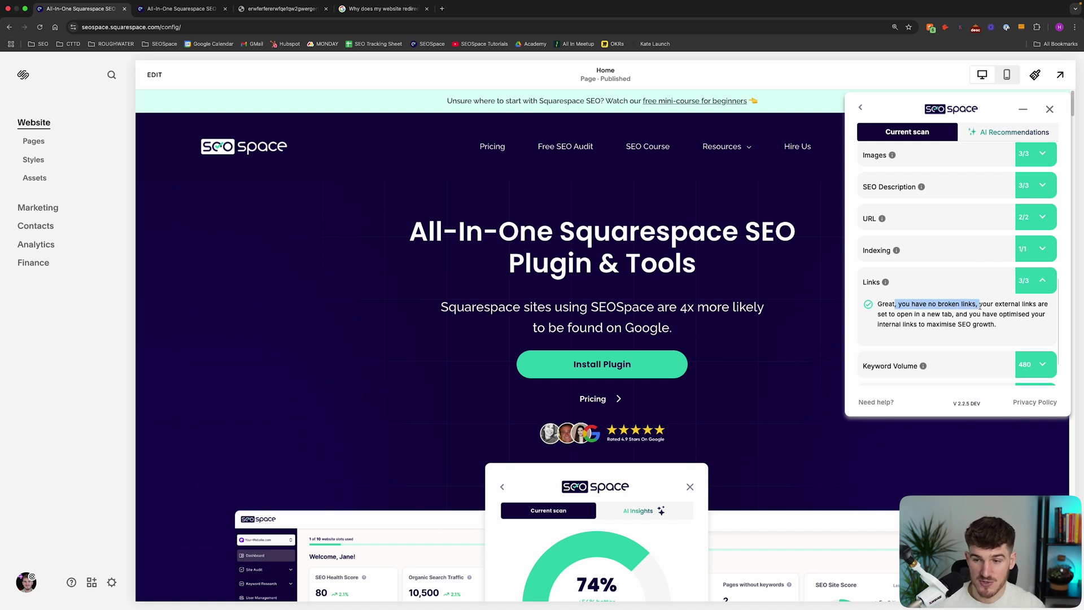
{"action": "key", "text": "ctrl+Tab"}
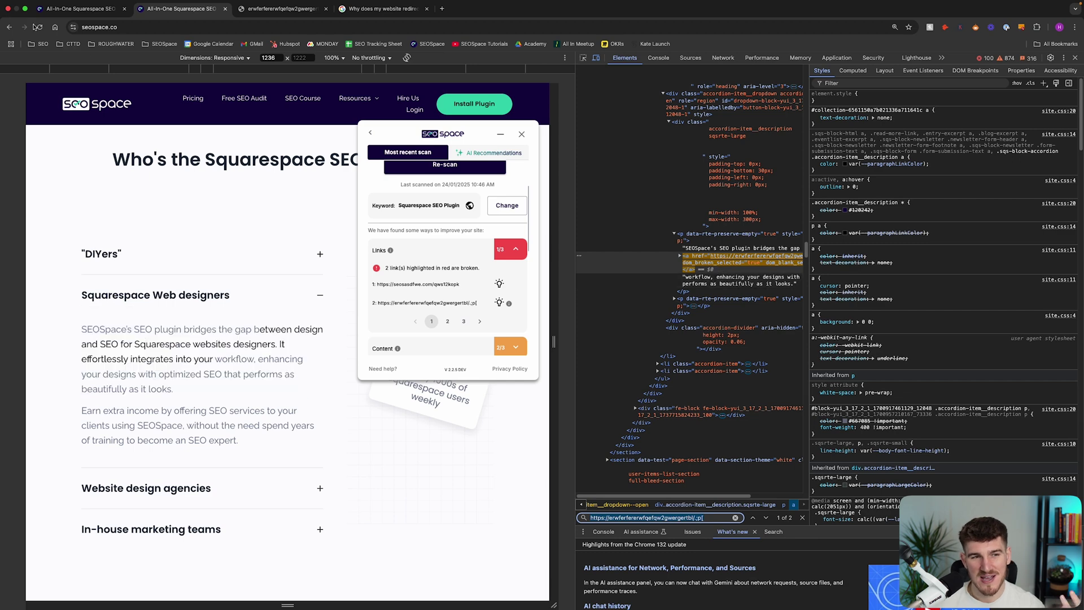
- Return to the Squarespace editor tab, where SEOSpace shows no broken links on the home page
{"action": "left_click", "coordinate": [59, 9]}
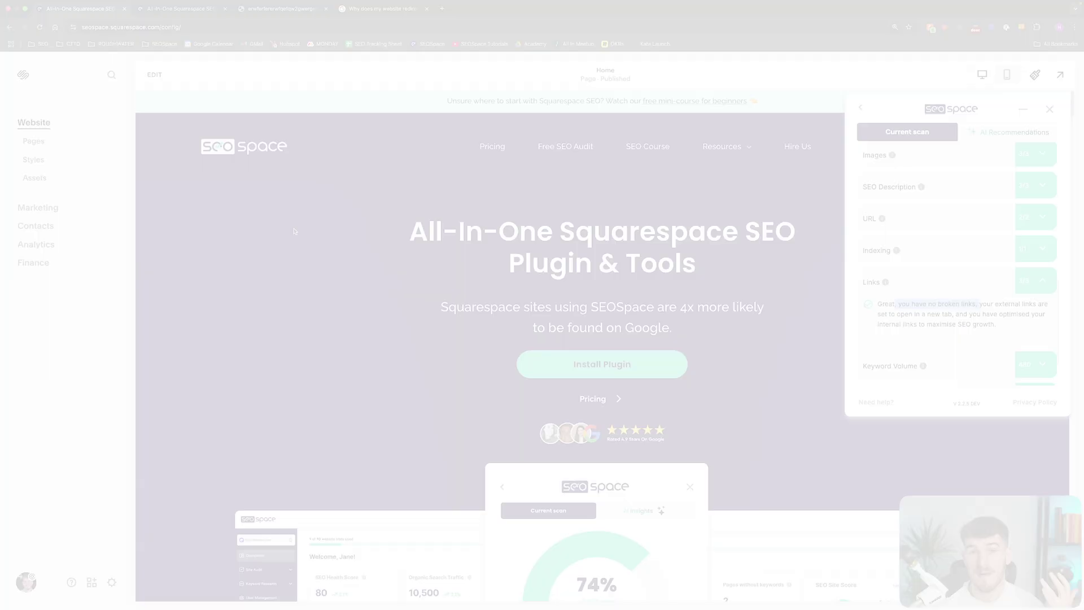